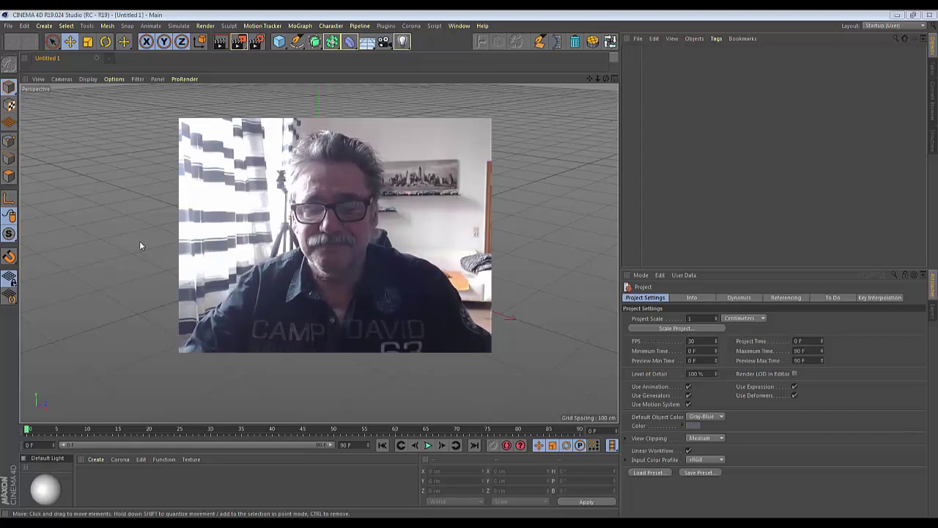
Step: Add a Sphere primitive and convert it into an editable polygon mesh
{"action": "key", "text": "0"}
{"action": "left_click", "coordinate": [269, 153]}
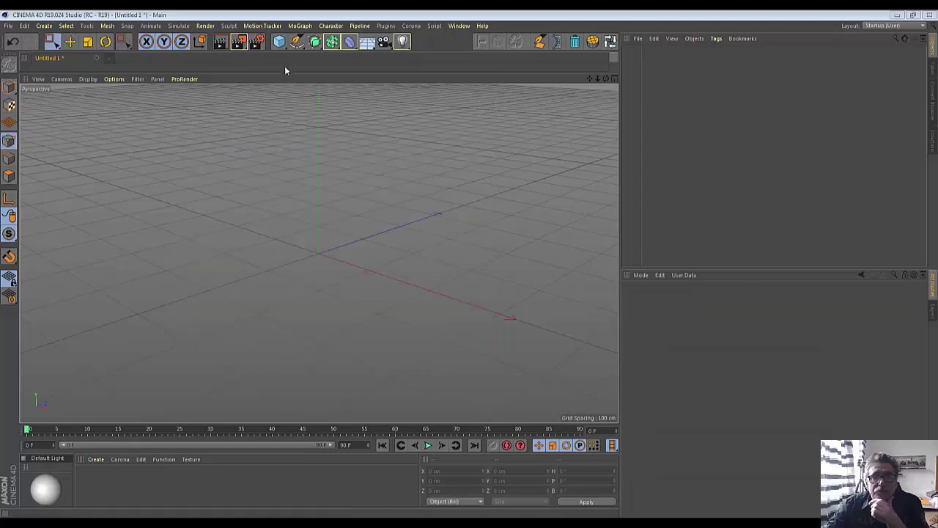
{"action": "left_click_drag", "start_coordinate": [279, 41], "coordinate": [316, 57]}
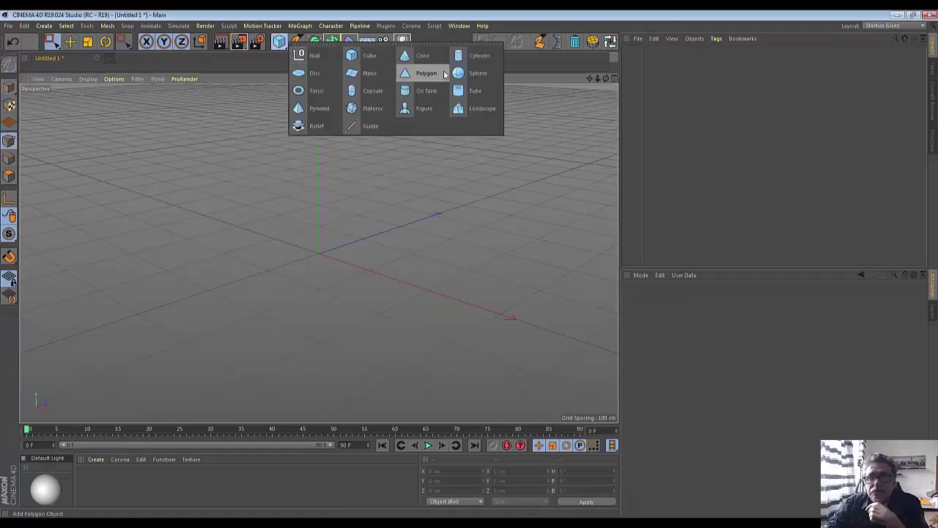
{"action": "left_click", "coordinate": [461, 74]}
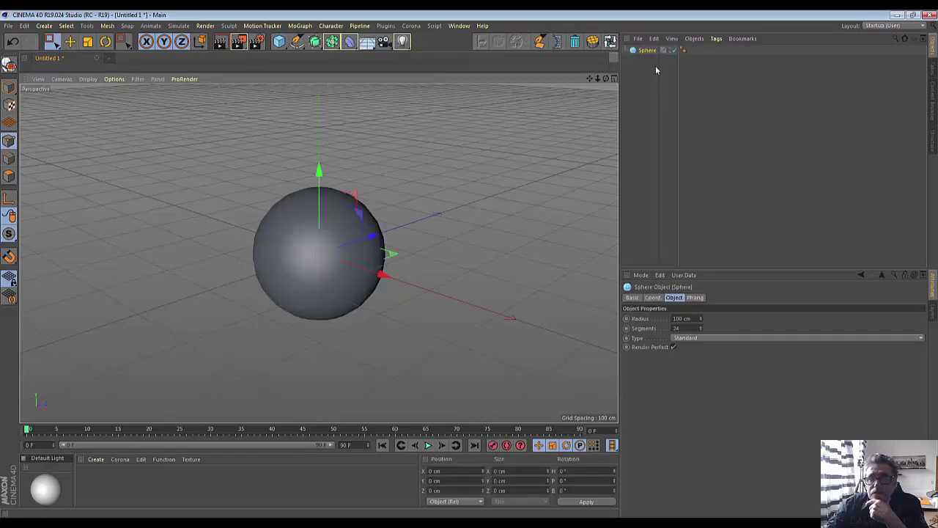
{"action": "left_click", "coordinate": [6, 69]}
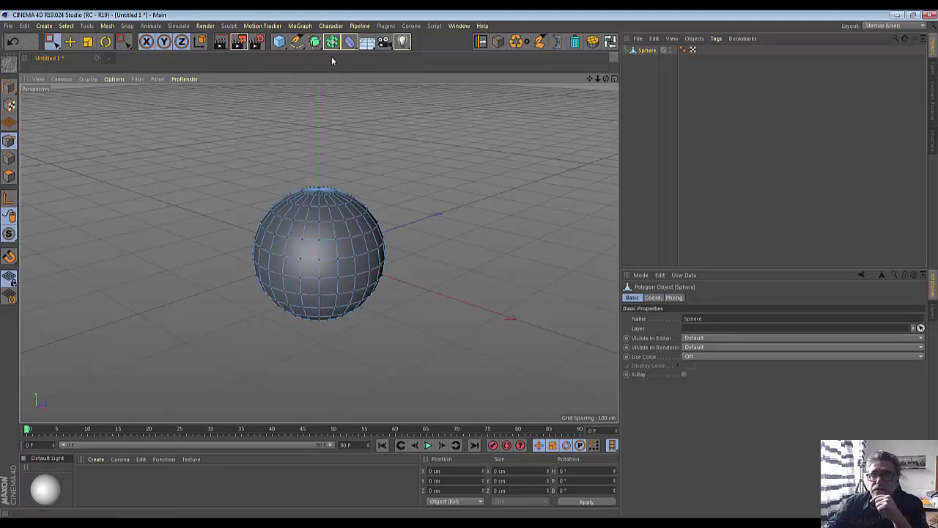
Step: Maximize the Front view and box-select the points of the sphere's upper part
{"action": "left_click", "coordinate": [613, 78]}
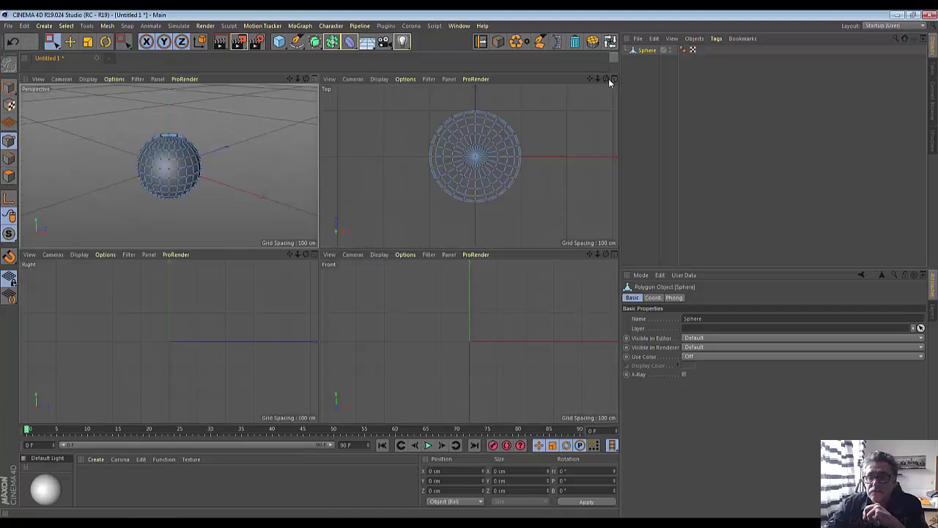
{"action": "left_click", "coordinate": [613, 256]}
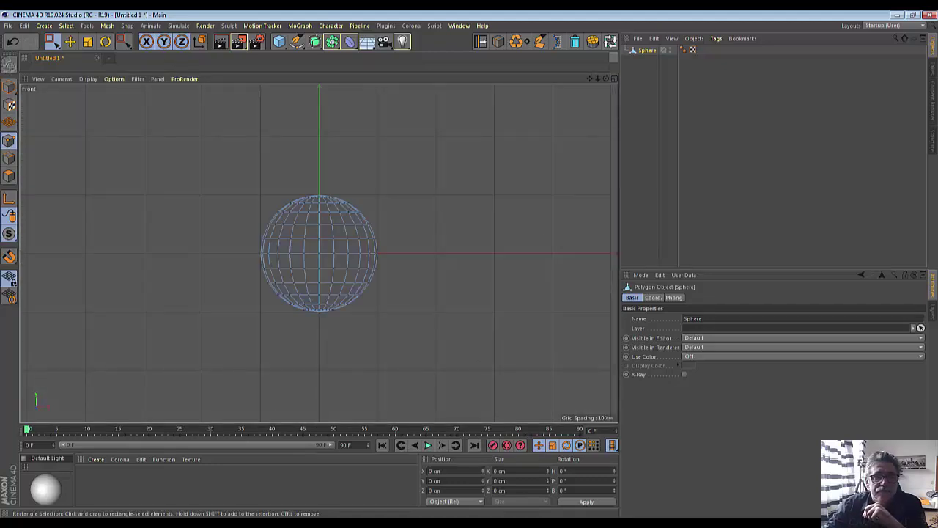
{"action": "left_click", "coordinate": [51, 41]}
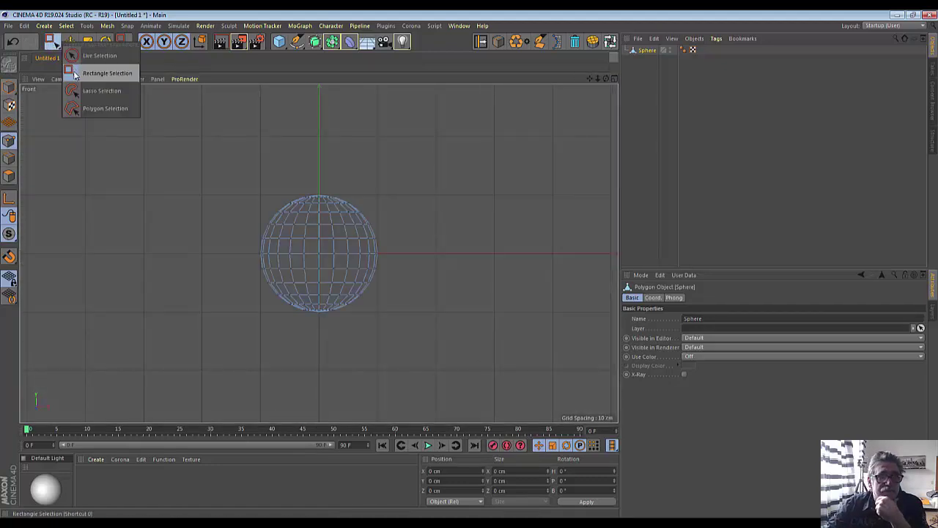
{"action": "left_click", "coordinate": [74, 70]}
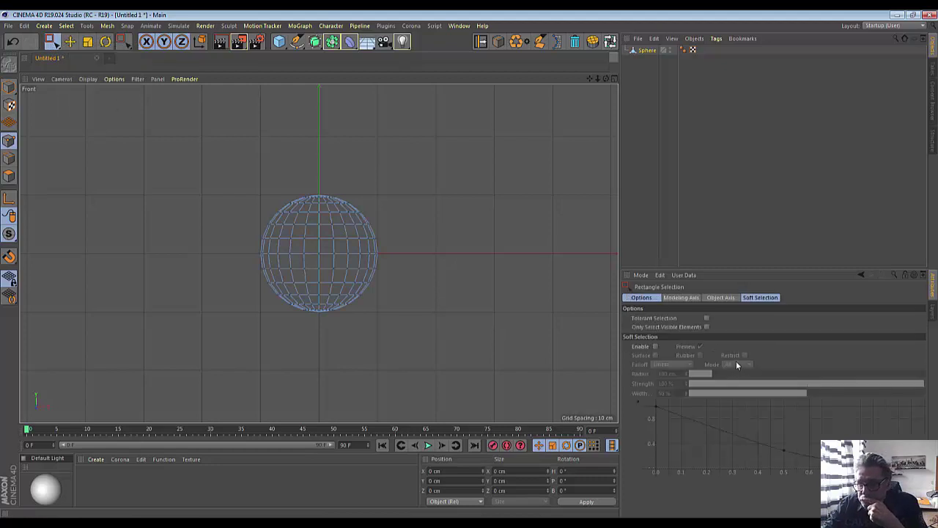
{"action": "mouse_move", "coordinate": [206, 170]}
{"action": "left_mouse_down"}
{"action": "mouse_move", "coordinate": [506, 277]}
{"action": "mouse_move", "coordinate": [528, 273]}
{"action": "left_mouse_up"}
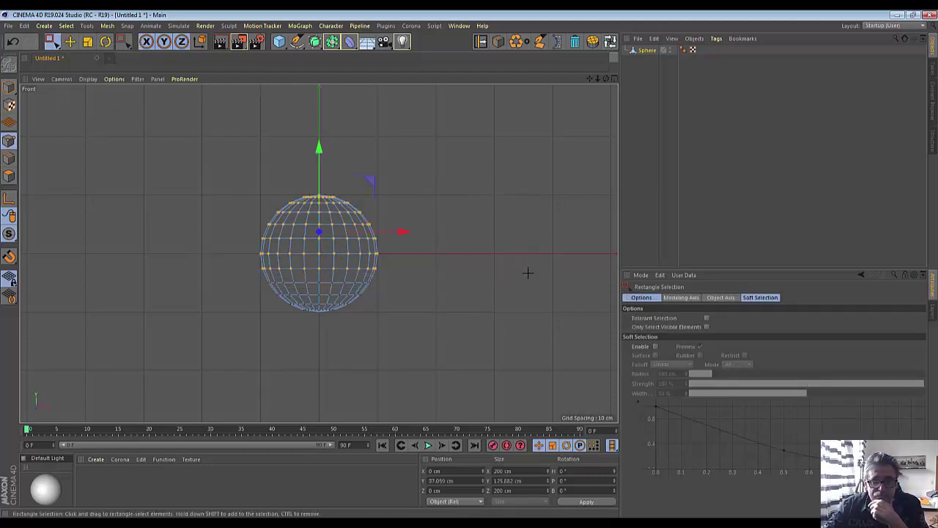
Step: Delete the upper points, then in the maximized Top view delete the bowl's right half
{"action": "left_click", "coordinate": [575, 43]}
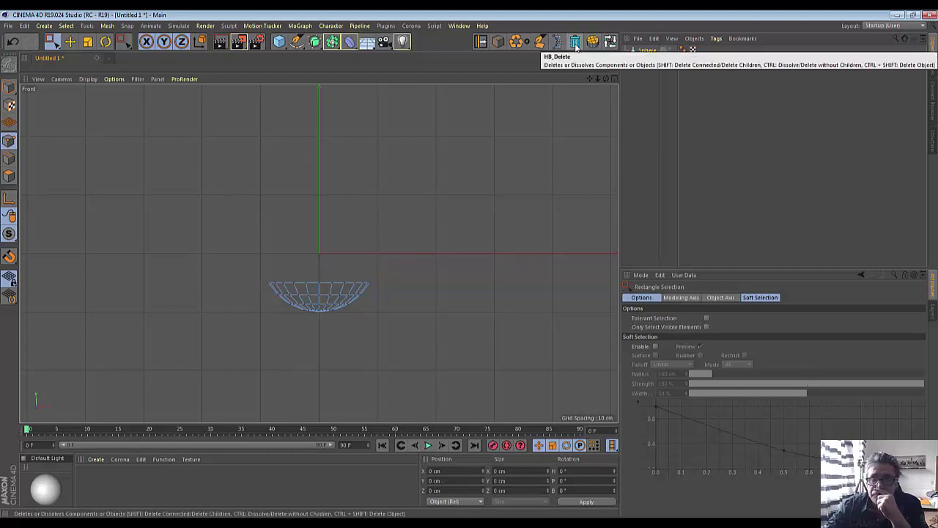
{"action": "left_click", "coordinate": [614, 79]}
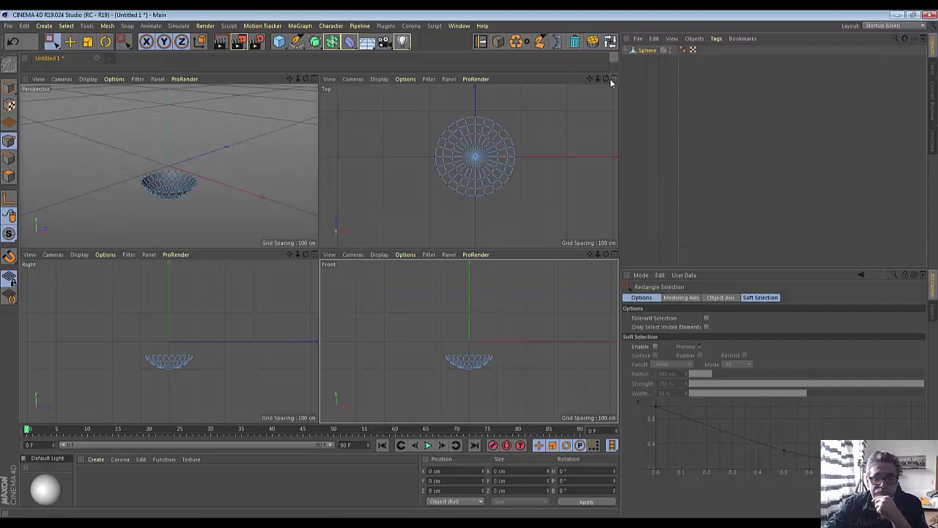
{"action": "left_click", "coordinate": [614, 80]}
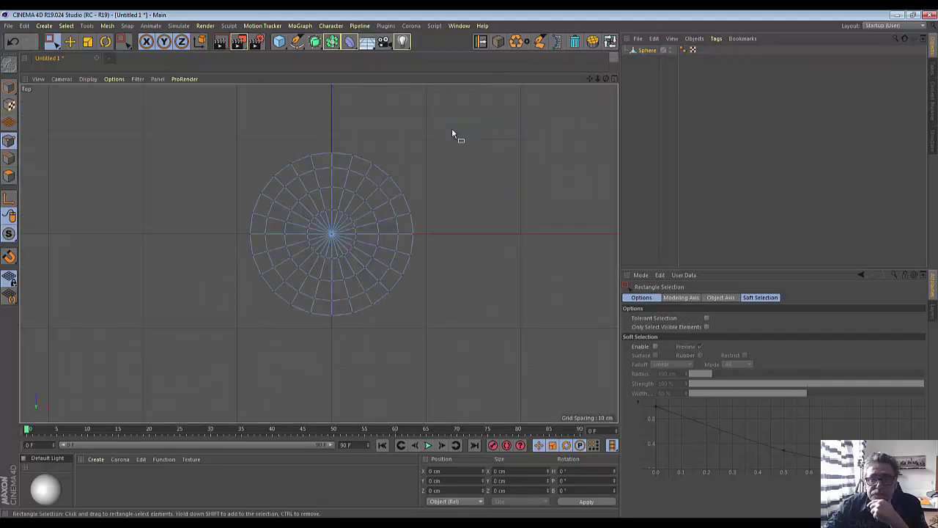
{"action": "left_click_drag", "start_coordinate": [340, 130], "coordinate": [439, 377]}
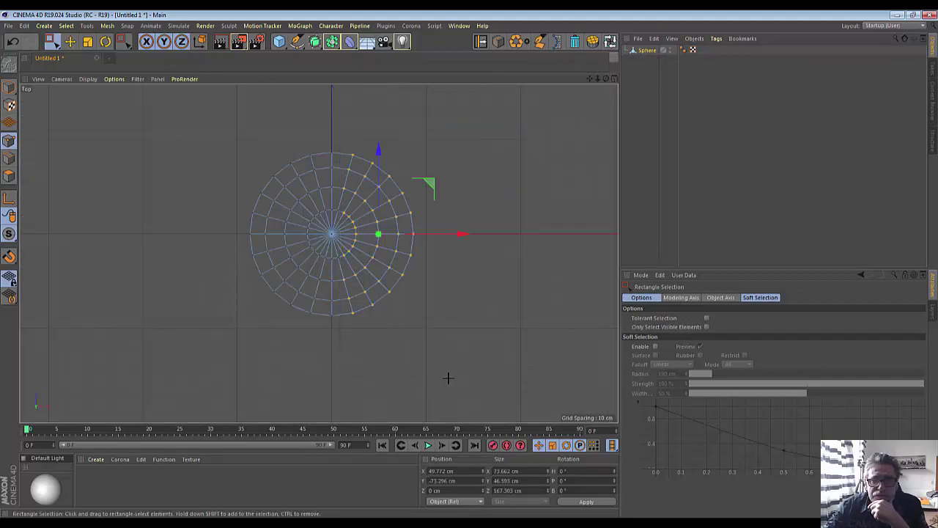
{"action": "left_click_drag", "start_coordinate": [339, 150], "coordinate": [475, 391]}
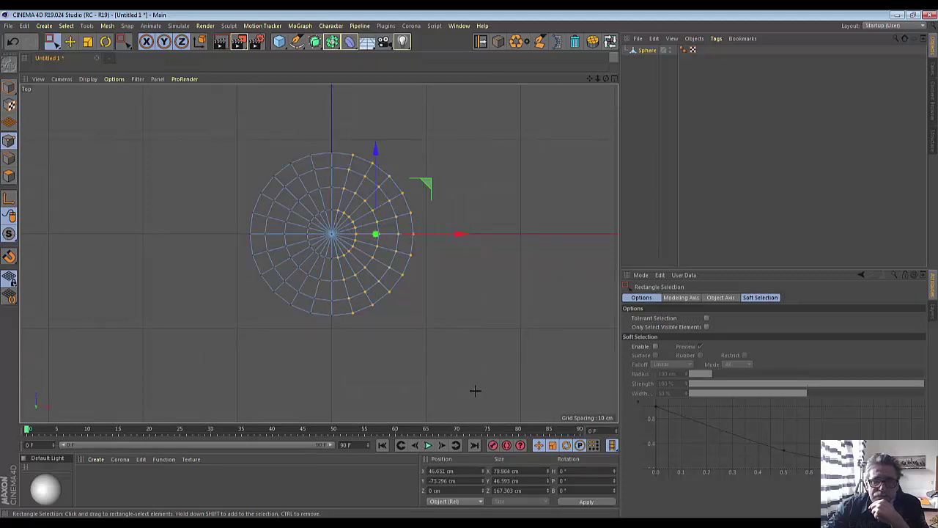
{"action": "left_click", "coordinate": [575, 43]}
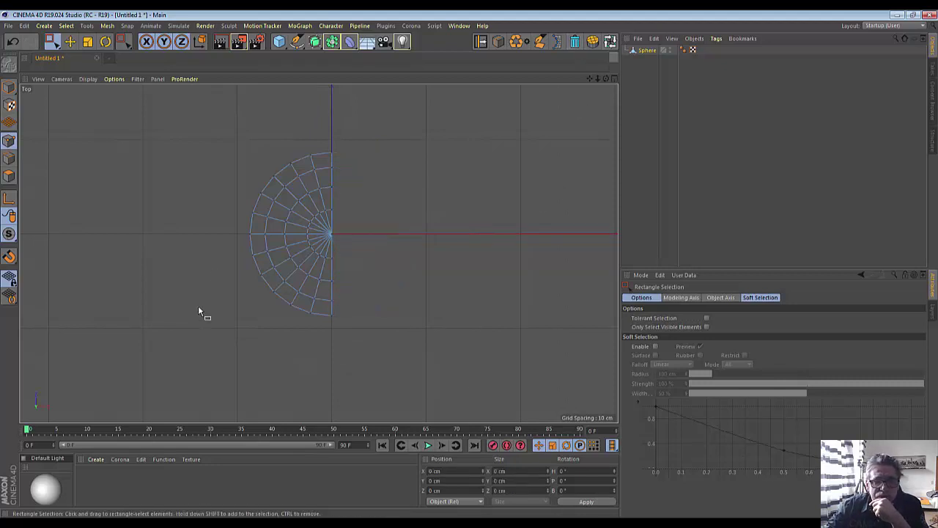
Step: Select and delete the half-disc's upper half, leaving a quarter wedge of the sphere
{"action": "left_click_drag", "start_coordinate": [237, 246], "coordinate": [433, 390]}
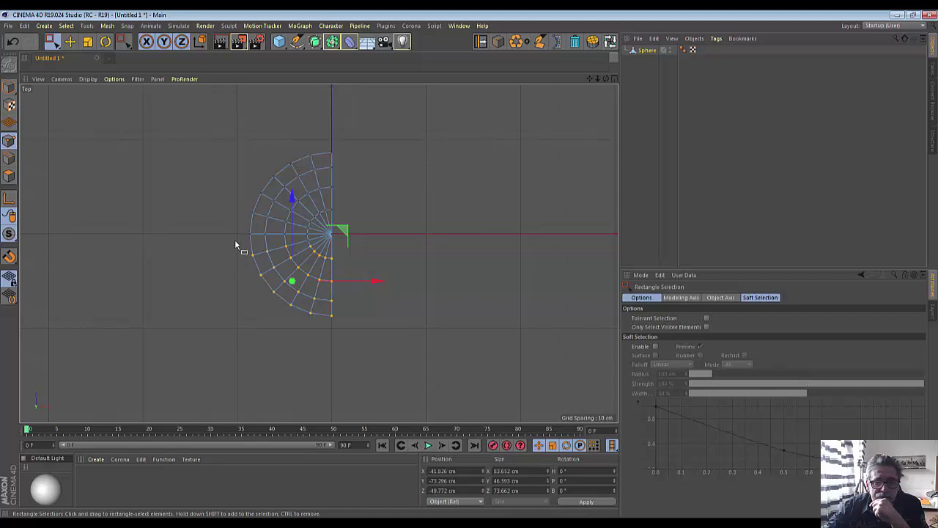
{"action": "left_click_drag", "start_coordinate": [235, 241], "coordinate": [431, 348]}
{"action": "mouse_move", "coordinate": [242, 240]}
{"action": "left_mouse_down"}
{"action": "mouse_move", "coordinate": [372, 279]}
{"action": "mouse_move", "coordinate": [435, 343]}
{"action": "left_mouse_up"}
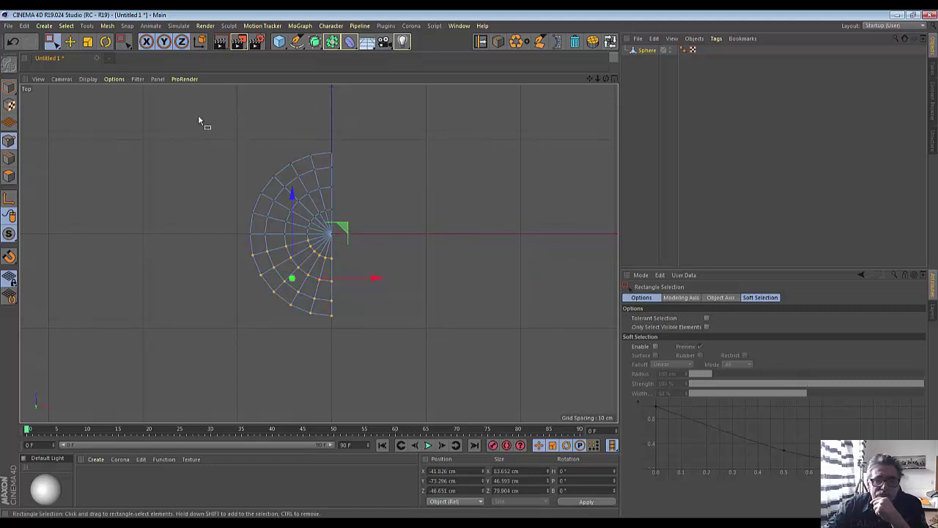
{"action": "mouse_move", "coordinate": [198, 117]}
{"action": "left_mouse_down"}
{"action": "mouse_move", "coordinate": [318, 220]}
{"action": "mouse_move", "coordinate": [414, 231]}
{"action": "left_mouse_up"}
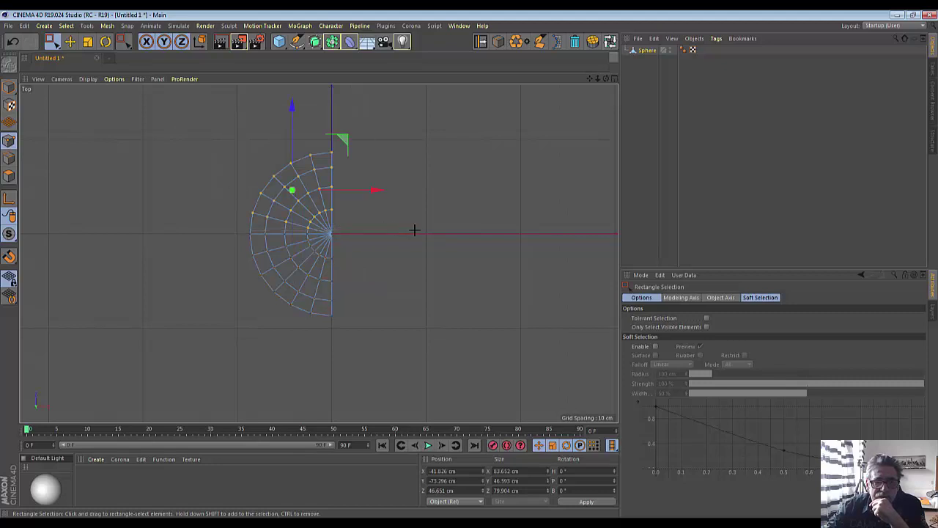
{"action": "left_click", "coordinate": [576, 43]}
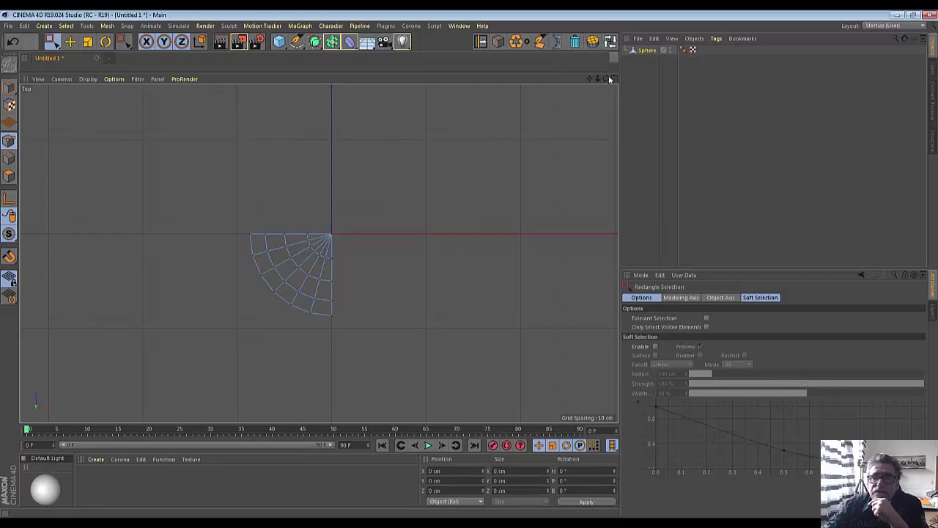
{"action": "left_click", "coordinate": [614, 78]}
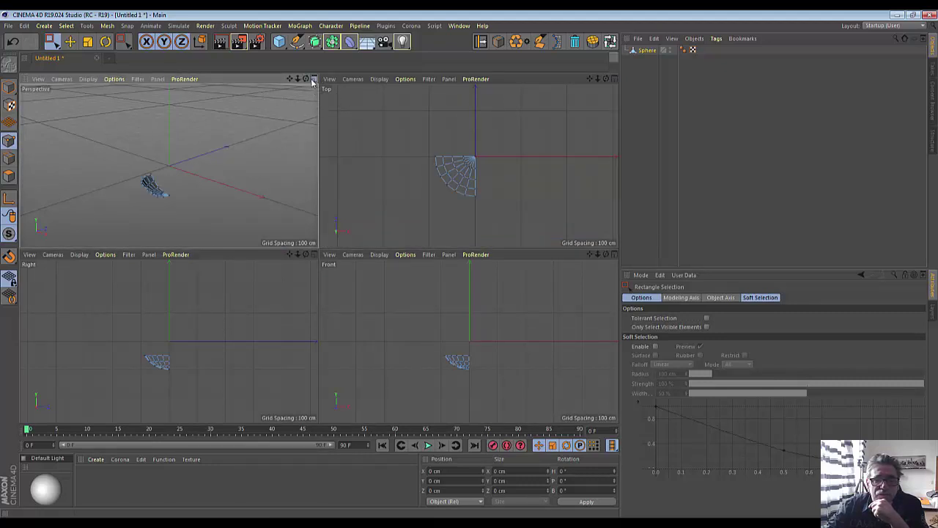
Step: Inspect the quarter-shell from several angles in the maximized Perspective view, then select the Sphere object
{"action": "left_click", "coordinate": [314, 81]}
{"action": "scroll", "coordinate": [225, 320], "scroll_direction": "up", "scroll_amount": 5}
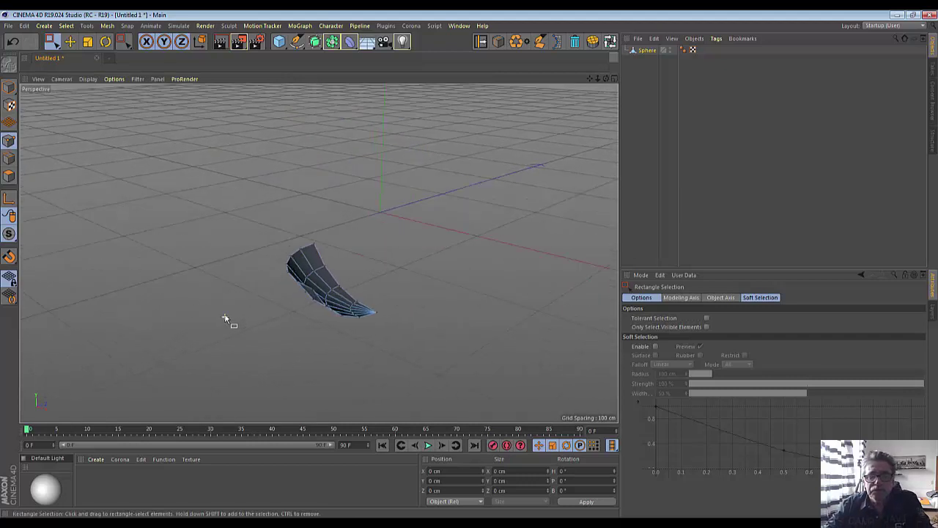
{"action": "left_click_drag", "start_coordinate": [605, 78], "coordinate": [513, 147]}
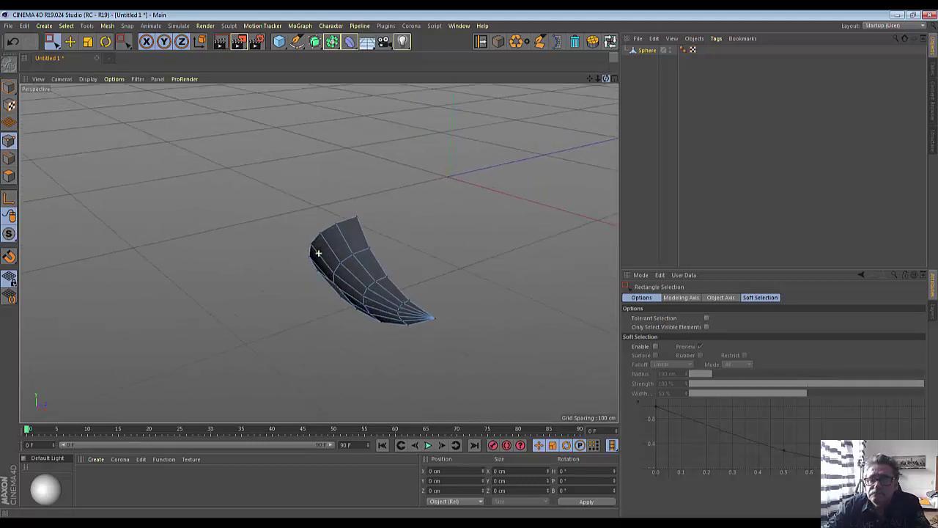
{"action": "left_click_drag", "start_coordinate": [318, 253], "coordinate": [318, 253]}
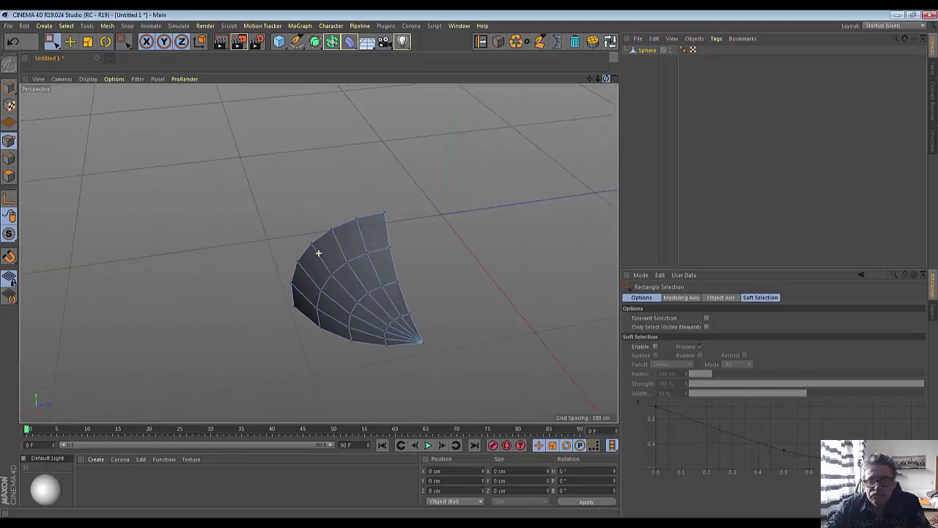
{"action": "left_click_drag", "start_coordinate": [318, 253], "coordinate": [318, 253]}
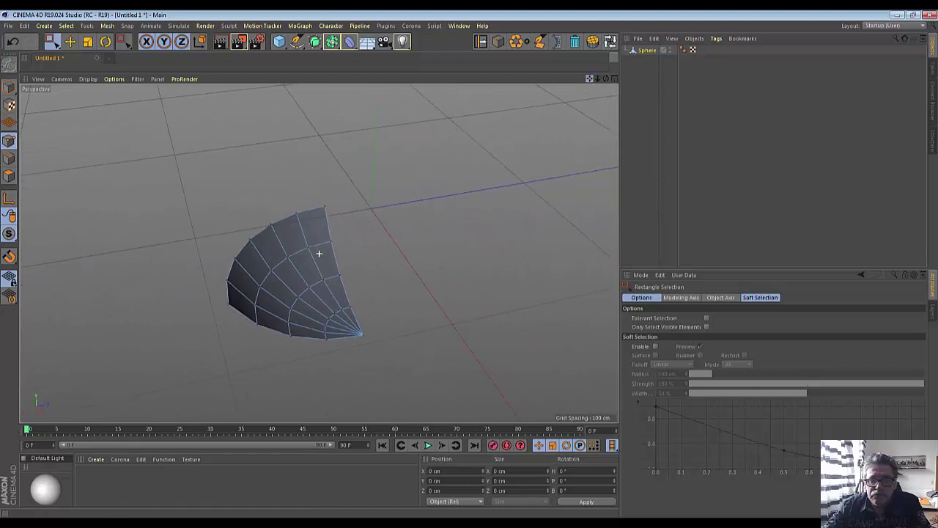
{"action": "left_click_drag", "start_coordinate": [590, 79], "coordinate": [555, 164]}
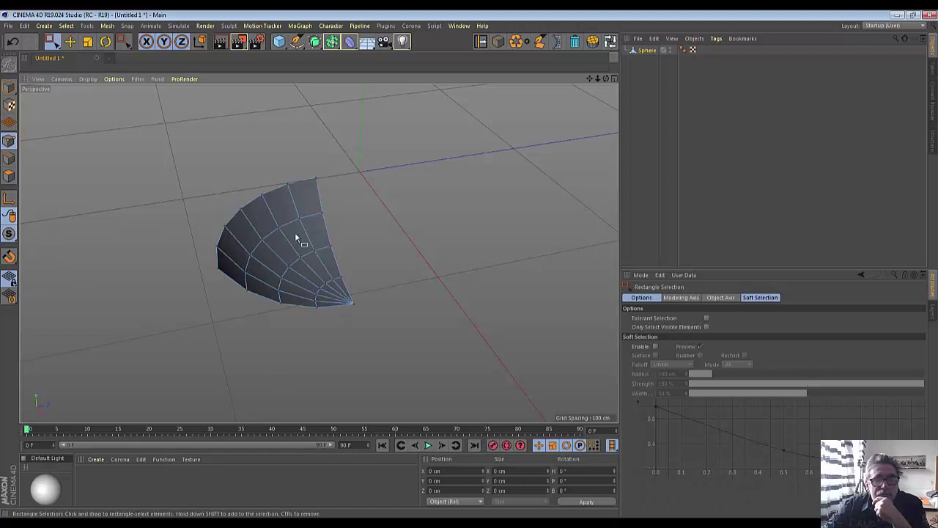
{"action": "left_click", "coordinate": [641, 50]}
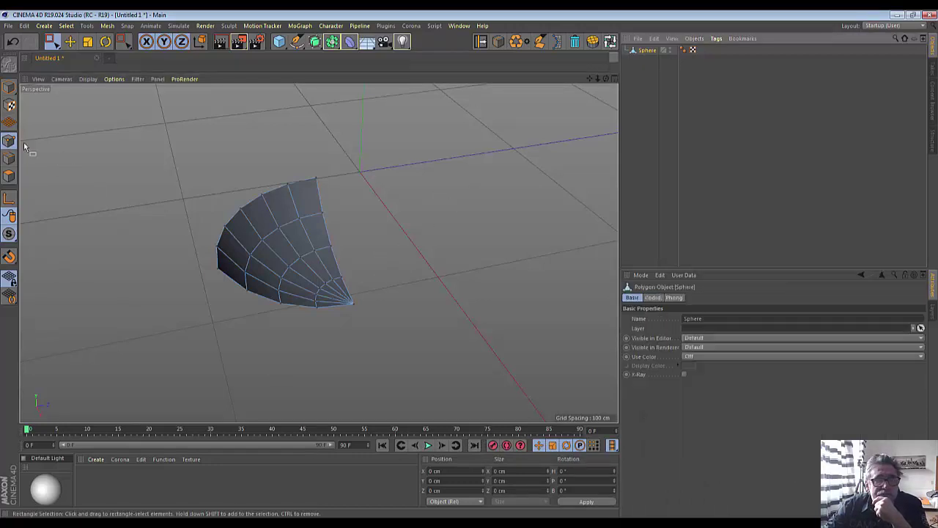
Step: Inset all the shell's polygons with Extrude Inner at a 6 cm offset, then drag the rim down into walls
{"action": "right_click", "coordinate": [404, 220]}
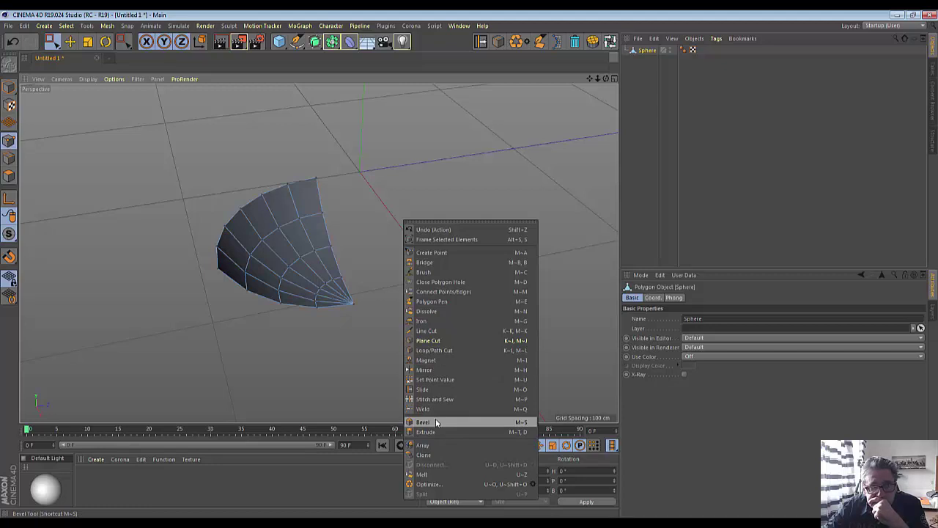
{"action": "left_click", "coordinate": [9, 176]}
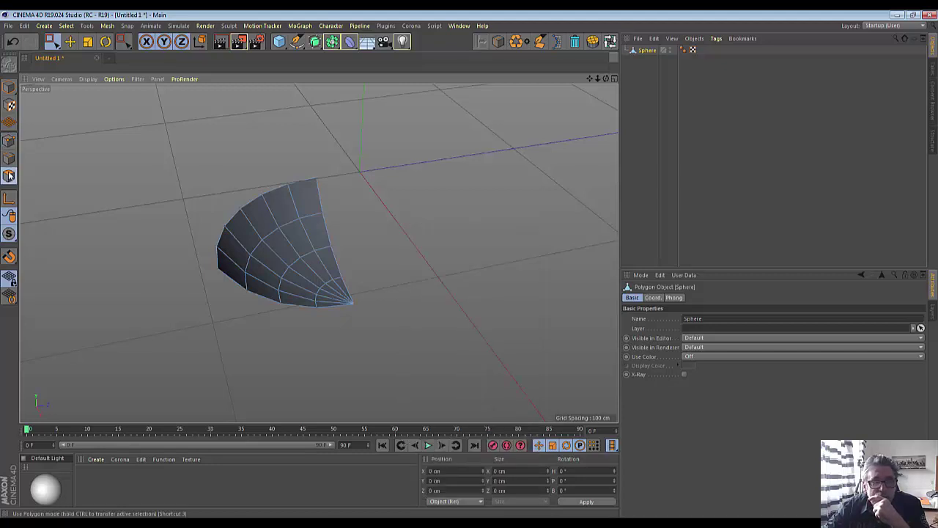
{"action": "right_click", "coordinate": [432, 210]}
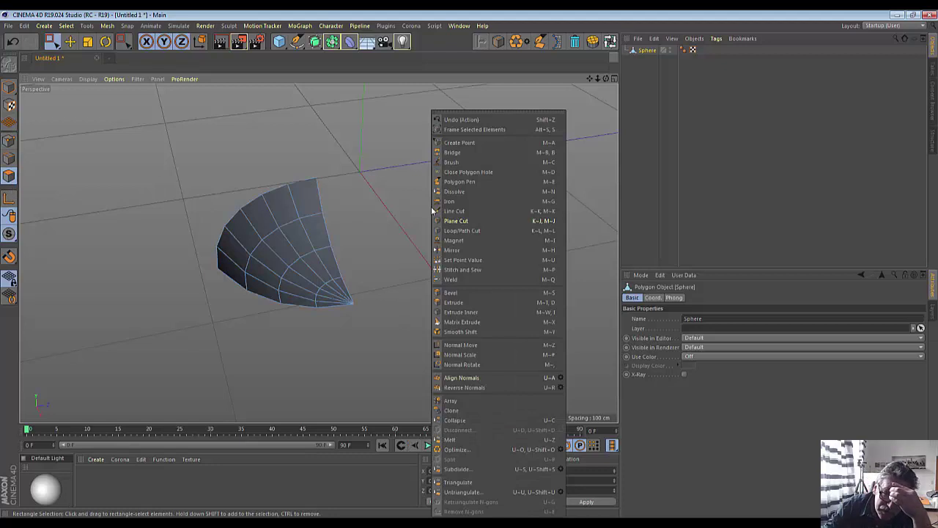
{"action": "left_click", "coordinate": [446, 313]}
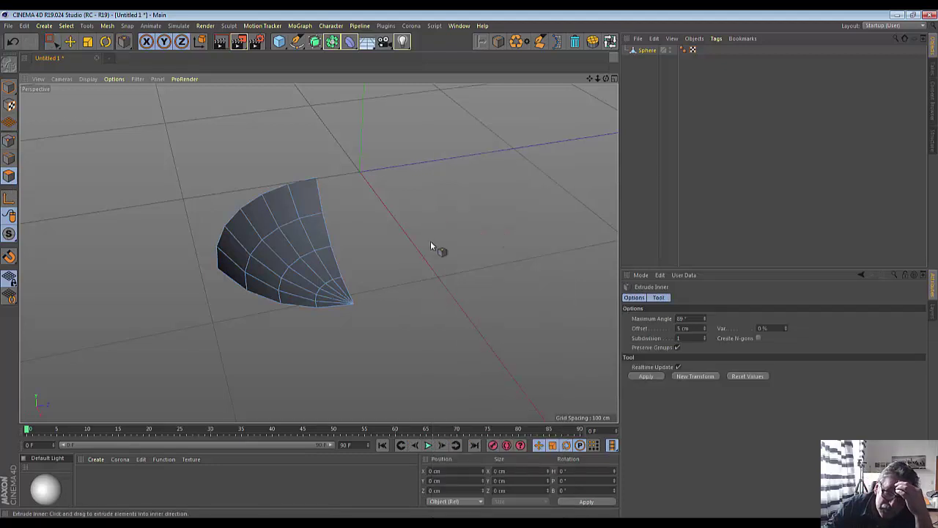
{"action": "key", "text": "ctrl+a"}
{"action": "left_click_drag", "start_coordinate": [440, 293], "coordinate": [476, 293]}
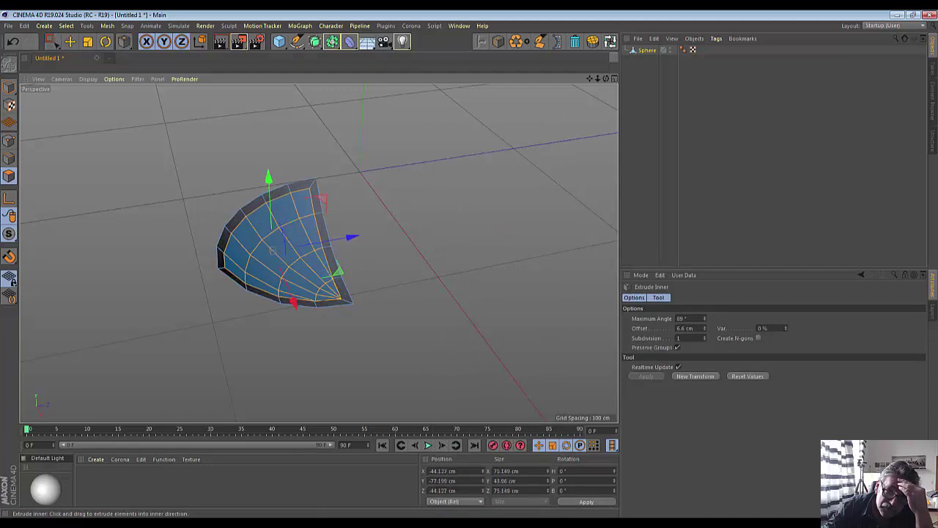
{"action": "left_click_drag", "start_coordinate": [432, 238], "coordinate": [426, 238]}
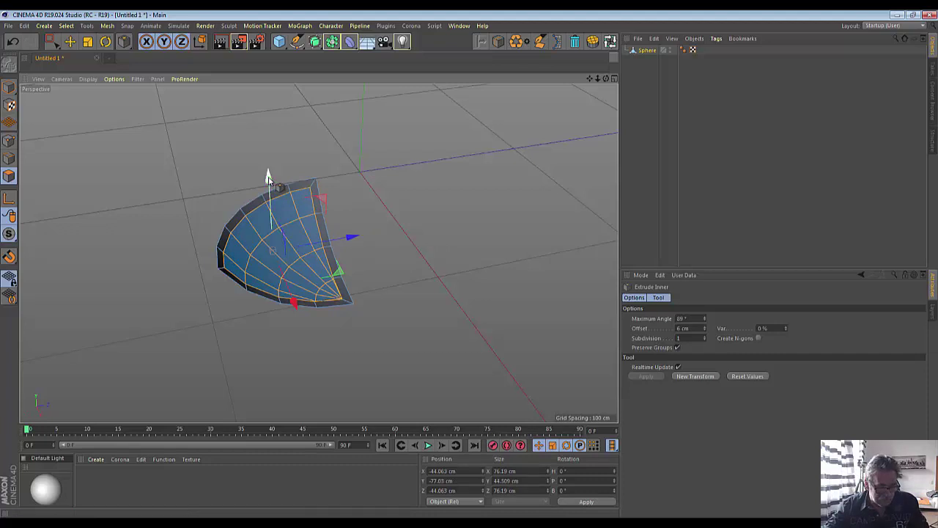
{"action": "mouse_move", "coordinate": [268, 177]}
{"action": "left_mouse_down"}
{"action": "mouse_move", "coordinate": [250, 249]}
{"action": "mouse_move", "coordinate": [245, 236]}
{"action": "left_mouse_up"}
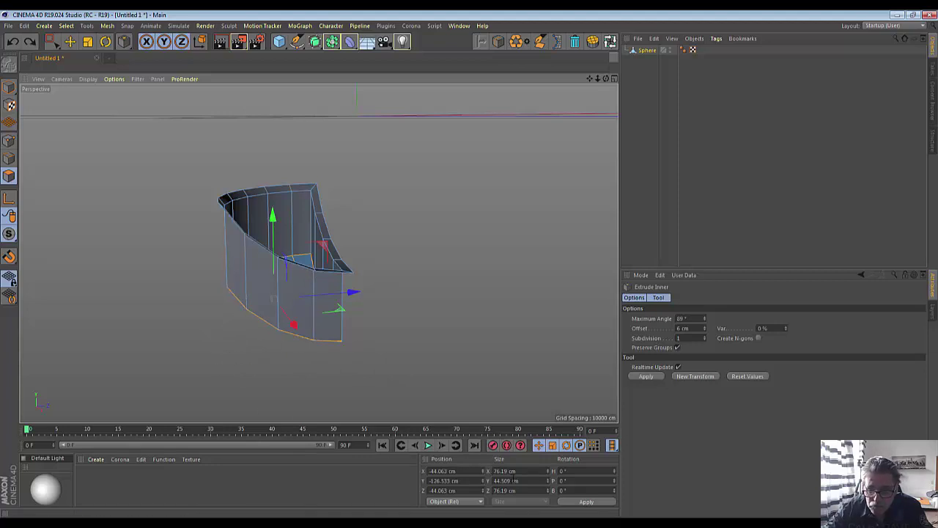
Step: Set the bottom edge's Size Y to 0 cm to level it, then lower it slightly
{"action": "left_click", "coordinate": [505, 480]}
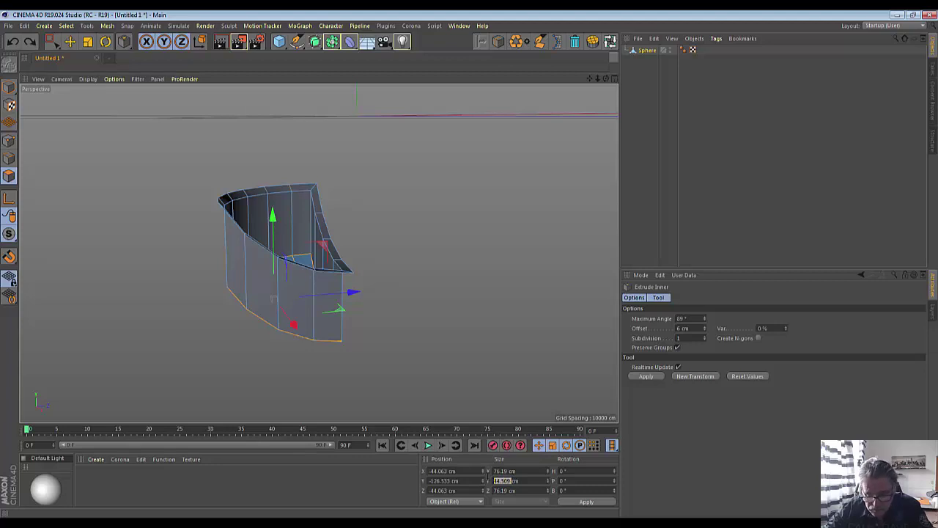
{"action": "type", "text": "0"}
{"action": "key", "text": "Return"}
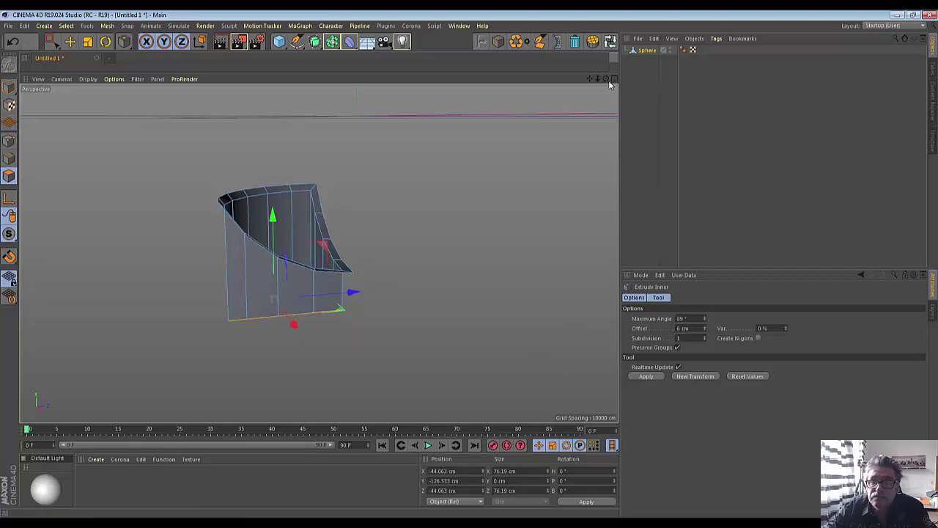
{"action": "left_click_drag", "start_coordinate": [606, 78], "coordinate": [318, 253]}
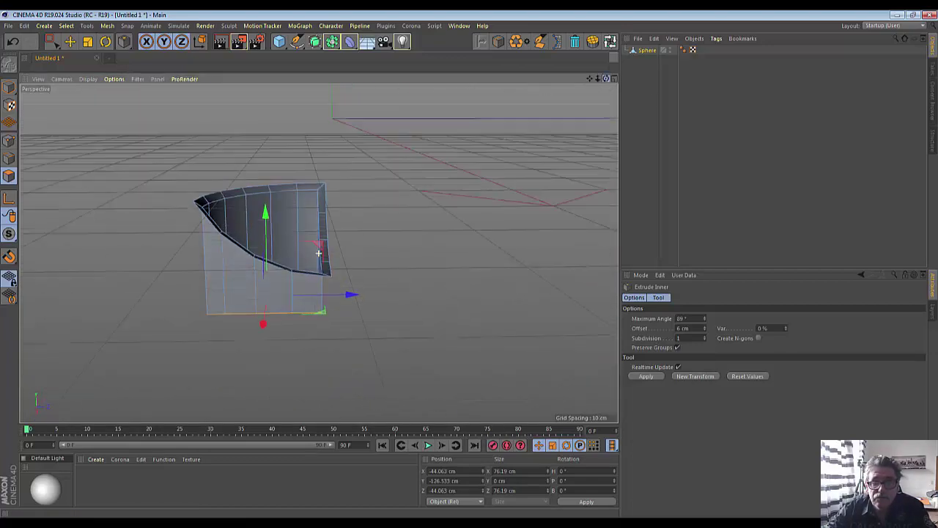
{"action": "left_click_drag", "start_coordinate": [318, 252], "coordinate": [318, 253]}
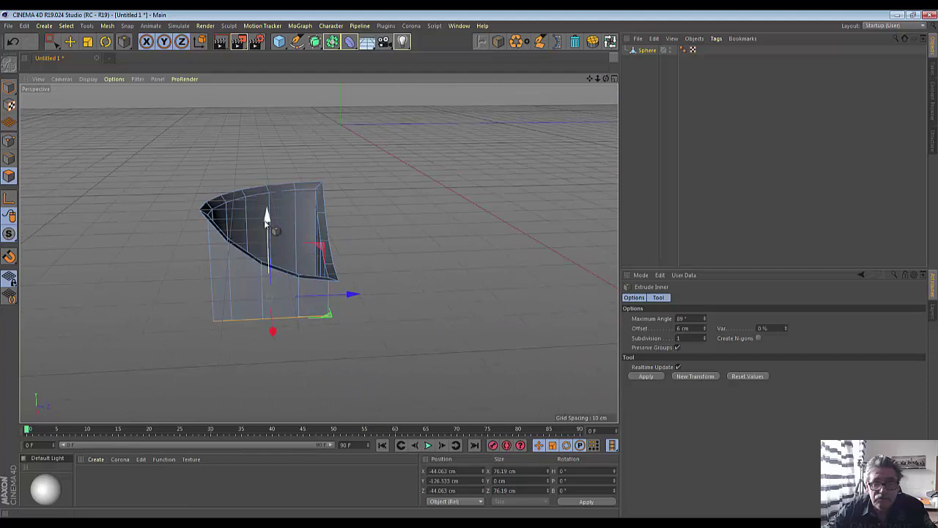
{"action": "left_click_drag", "start_coordinate": [268, 219], "coordinate": [261, 224]}
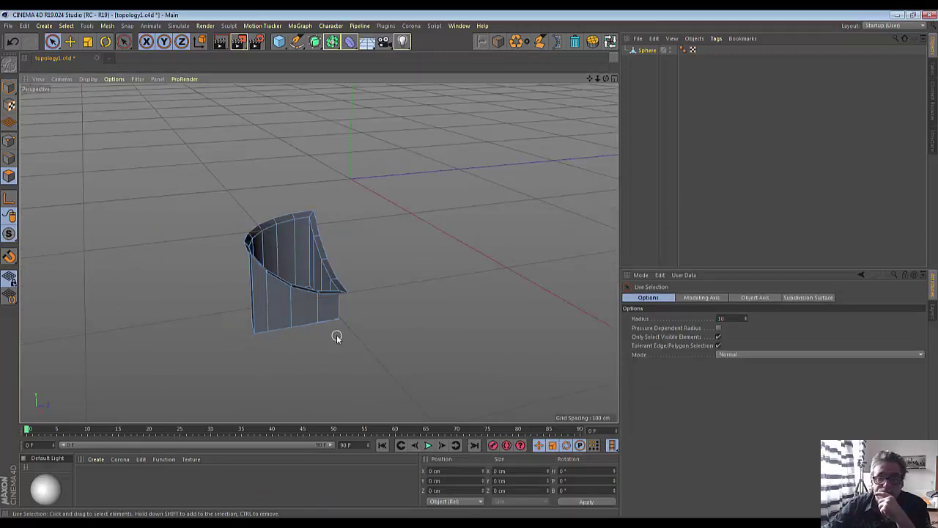
Step: Add a Subdivision Surface generator from the Generators palette
{"action": "scroll", "coordinate": [336, 336], "scroll_direction": "up", "scroll_amount": 3}
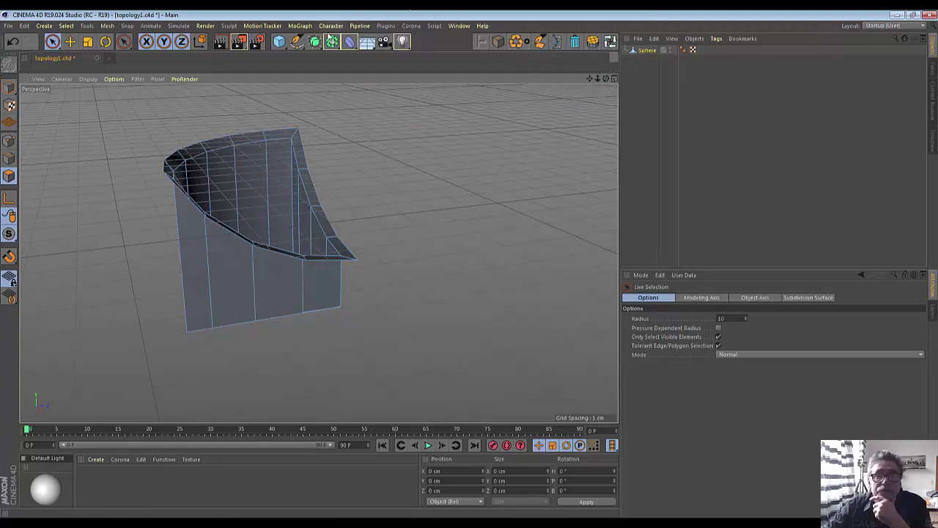
{"action": "left_click", "coordinate": [315, 47]}
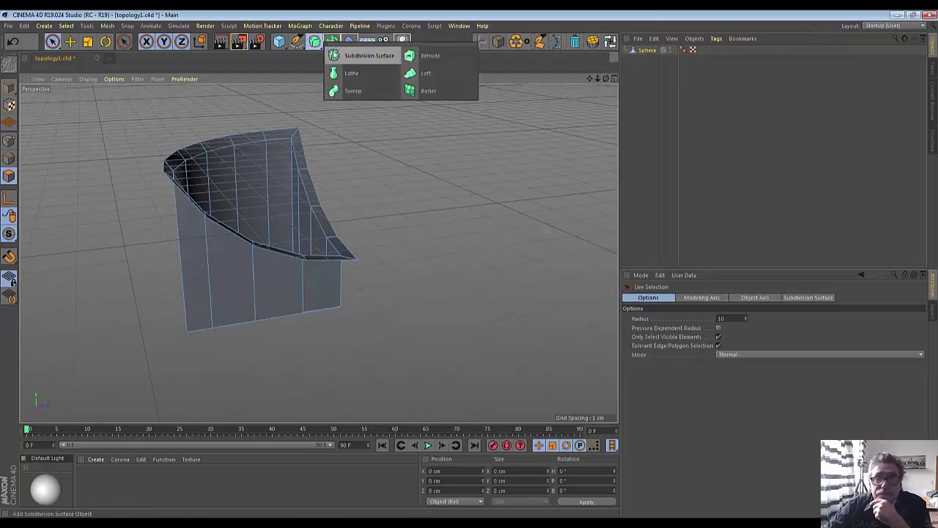
{"action": "left_click", "coordinate": [333, 55], "text": "alt"}
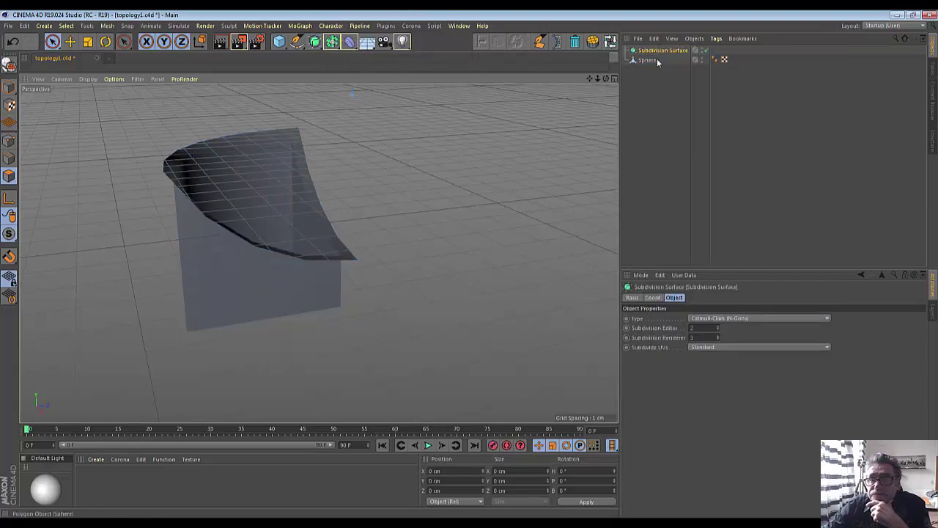
Step: Parent the Sphere under Subdivision Surface and view the smoothed seat from a steep angle
{"action": "left_click_drag", "start_coordinate": [649, 61], "coordinate": [660, 51]}
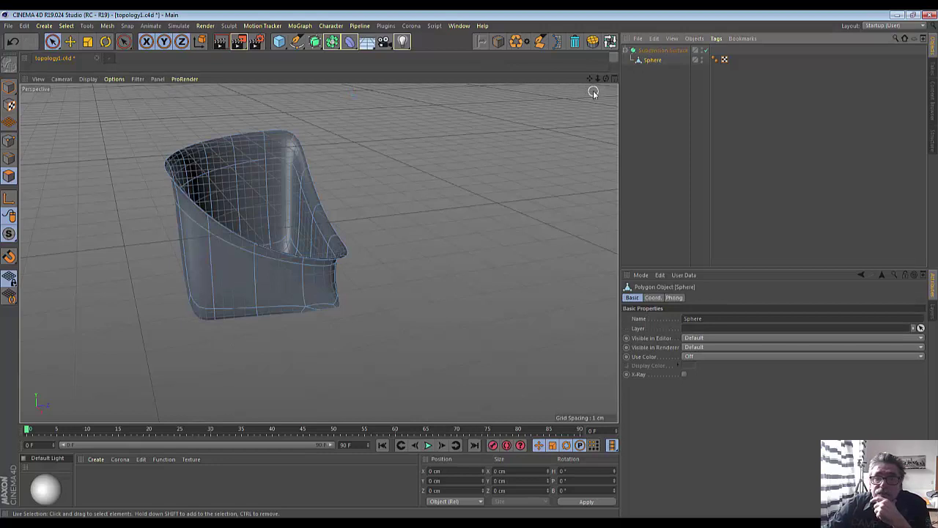
{"action": "left_click_drag", "start_coordinate": [607, 79], "coordinate": [327, 225]}
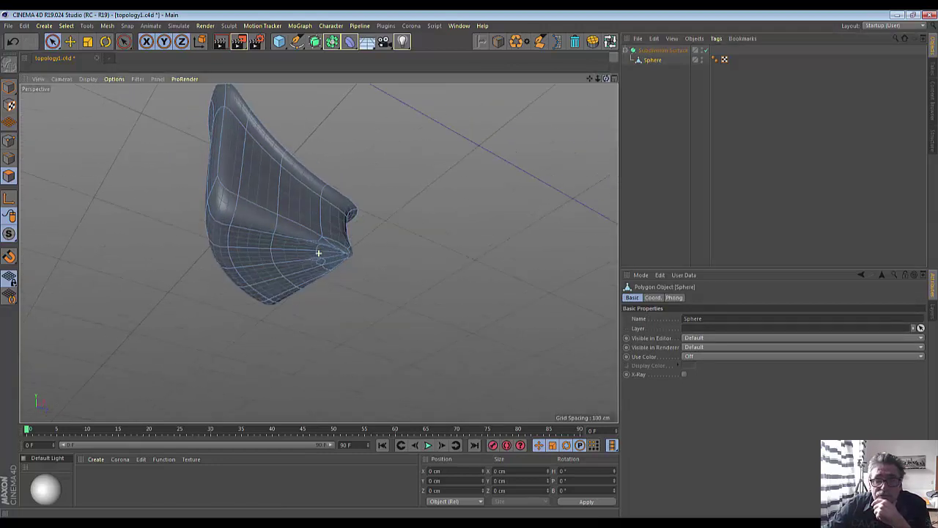
{"action": "scroll", "coordinate": [327, 225], "scroll_direction": "up", "scroll_amount": 3}
{"action": "scroll", "coordinate": [325, 224], "scroll_direction": "up", "scroll_amount": 4}
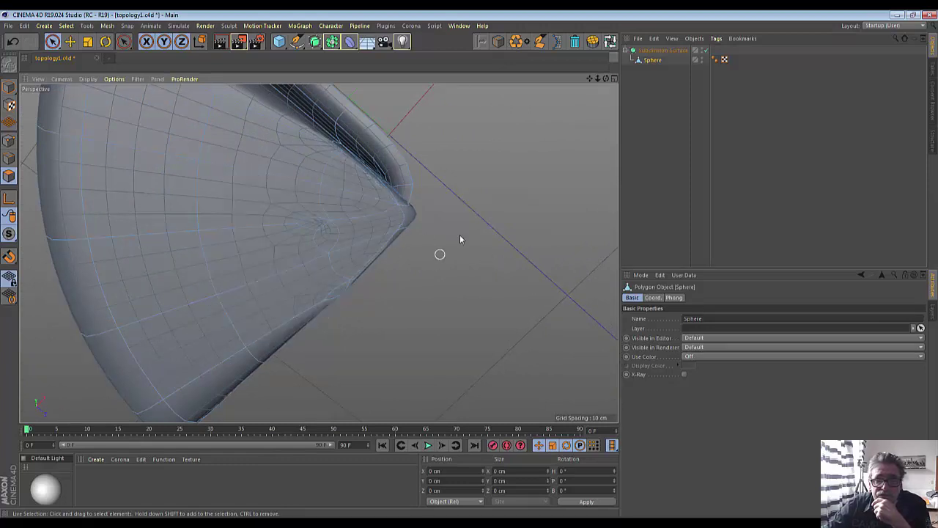
Step: Orbit and zoom around the seat's pointed corner to inspect the bunched edge loops
{"action": "left_click_drag", "start_coordinate": [605, 80], "coordinate": [318, 253]}
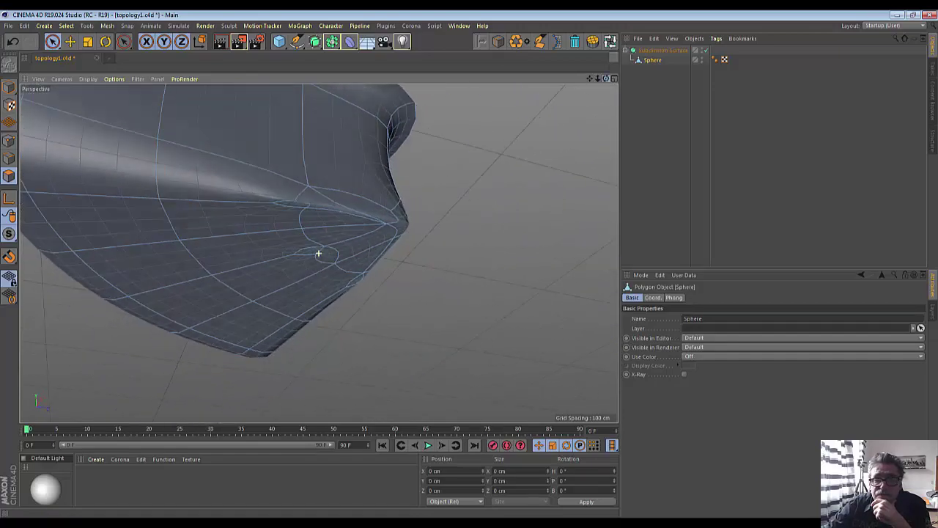
{"action": "scroll", "coordinate": [318, 252], "scroll_direction": "up", "scroll_amount": 5}
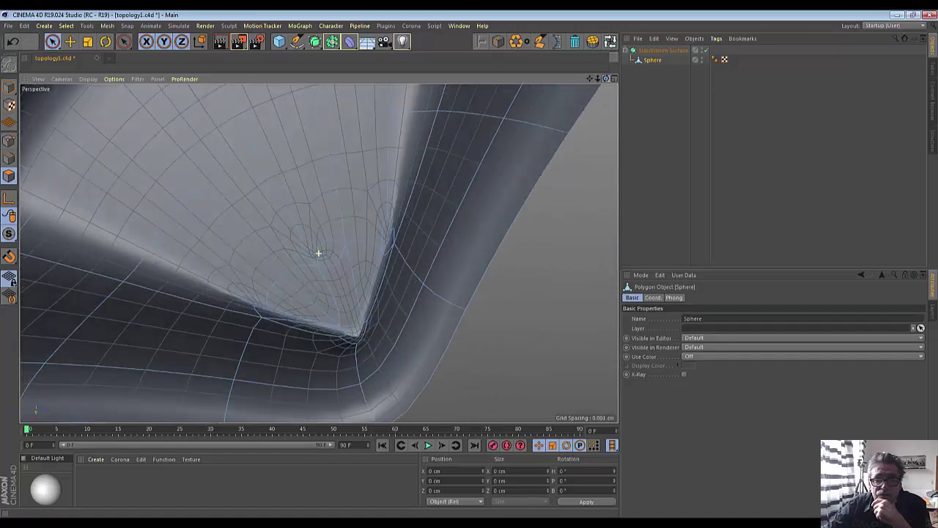
{"action": "scroll", "coordinate": [318, 252], "scroll_direction": "down", "scroll_amount": 3}
{"action": "scroll", "coordinate": [318, 253], "scroll_direction": "up", "scroll_amount": 2}
{"action": "left_click_drag", "start_coordinate": [318, 252], "coordinate": [318, 253], "text": "alt"}
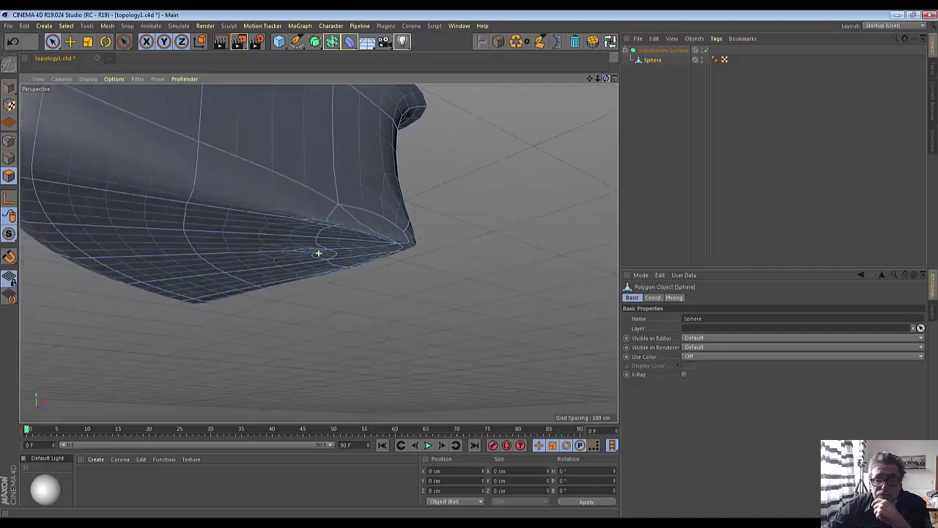
{"action": "scroll", "coordinate": [318, 253], "scroll_direction": "up", "scroll_amount": 3}
{"action": "scroll", "coordinate": [318, 252], "scroll_direction": "up", "scroll_amount": 3}
{"action": "scroll", "coordinate": [318, 253], "scroll_direction": "up", "scroll_amount": 2}
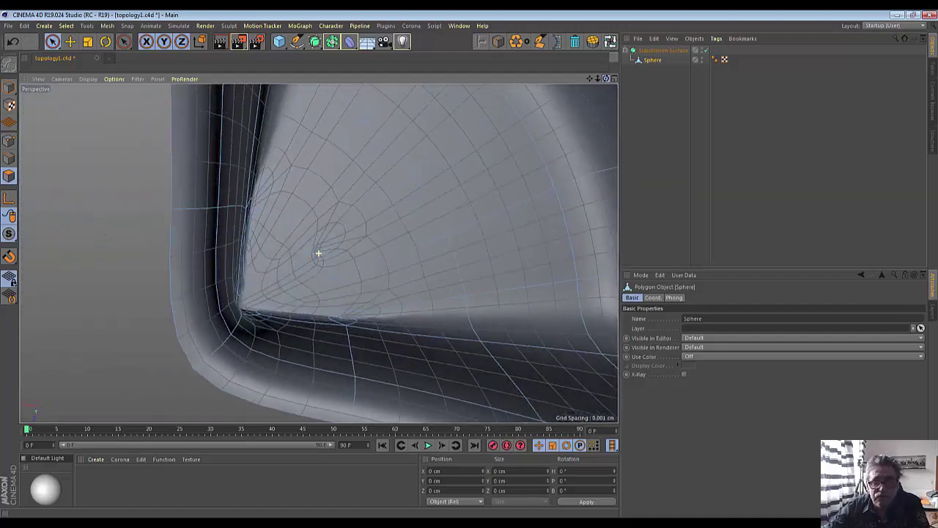
{"action": "scroll", "coordinate": [318, 253], "scroll_direction": "up", "scroll_amount": 2}
{"action": "scroll", "coordinate": [318, 253], "scroll_direction": "up", "scroll_amount": 2}
{"action": "scroll", "coordinate": [318, 253], "scroll_direction": "down", "scroll_amount": 3}
{"action": "scroll", "coordinate": [318, 253], "scroll_direction": "down", "scroll_amount": 2}
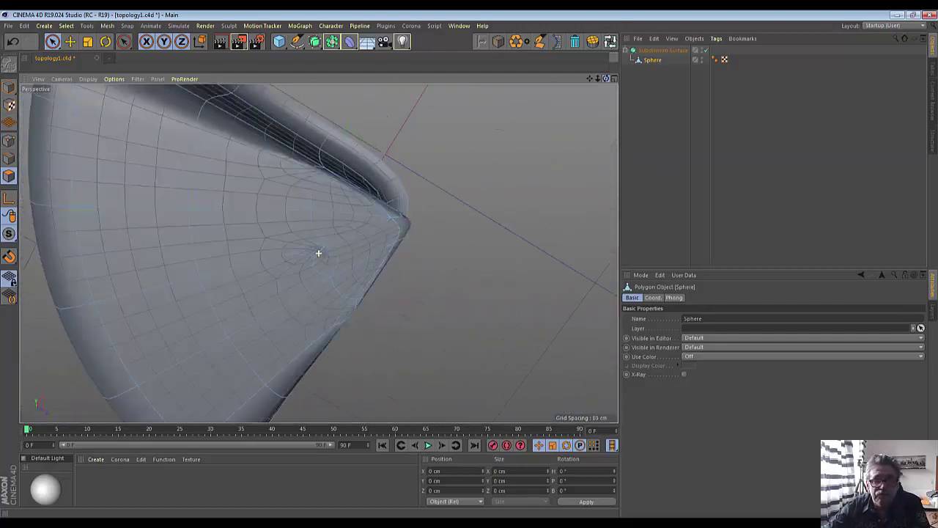
{"action": "scroll", "coordinate": [318, 253], "scroll_direction": "down", "scroll_amount": 2}
{"action": "scroll", "coordinate": [318, 253], "scroll_direction": "down", "scroll_amount": 2}
{"action": "left_click_drag", "start_coordinate": [318, 252], "coordinate": [318, 253], "text": "alt"}
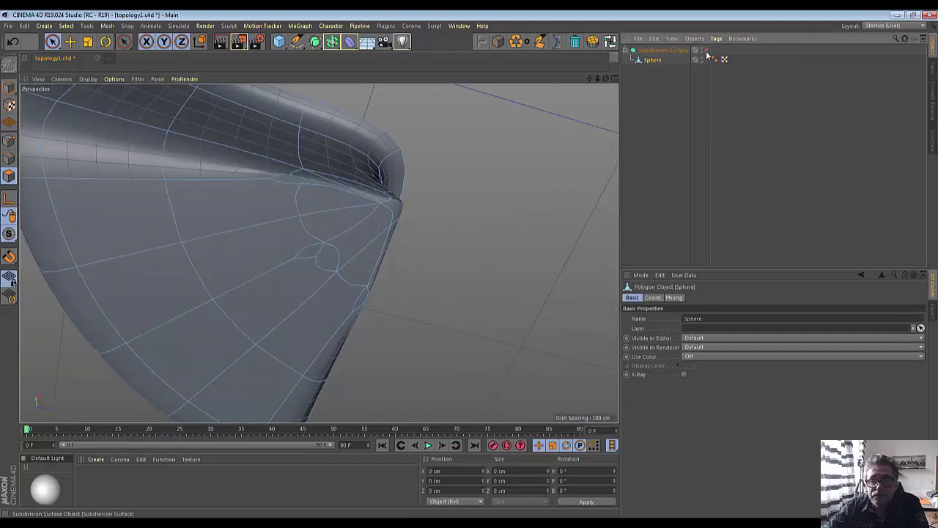
Step: Disable Subdivision Surface and slide an edge near the rim with Edge Slide
{"action": "left_click", "coordinate": [706, 50]}
{"action": "left_click_drag", "start_coordinate": [318, 252], "coordinate": [318, 252], "text": "alt"}
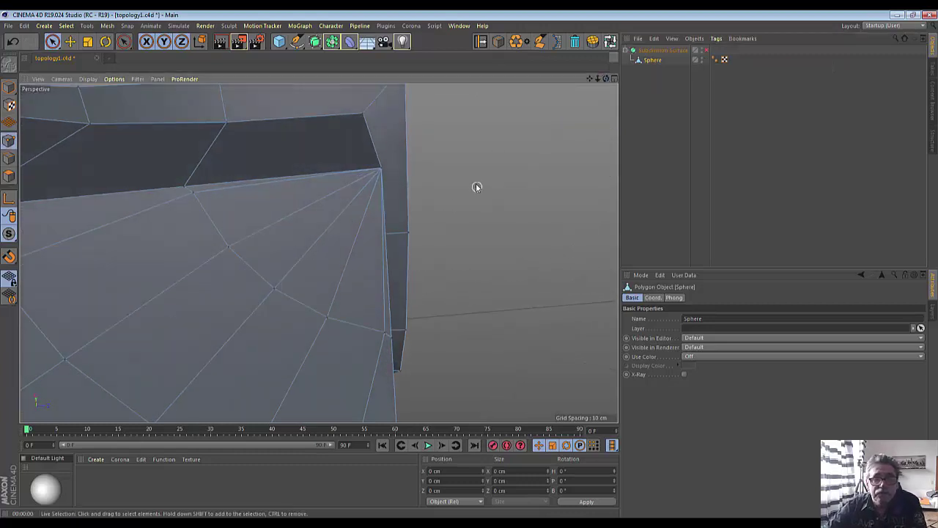
{"action": "left_click", "coordinate": [7, 158]}
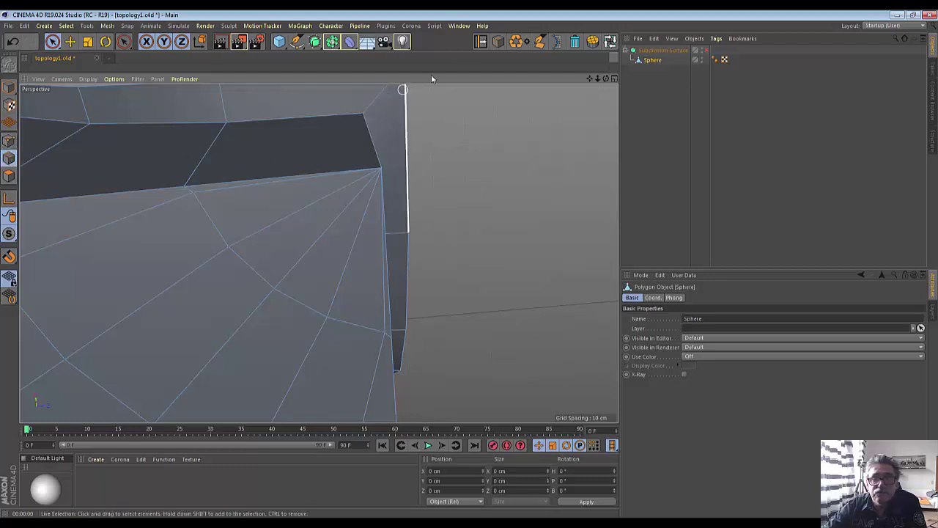
{"action": "left_click", "coordinate": [481, 42]}
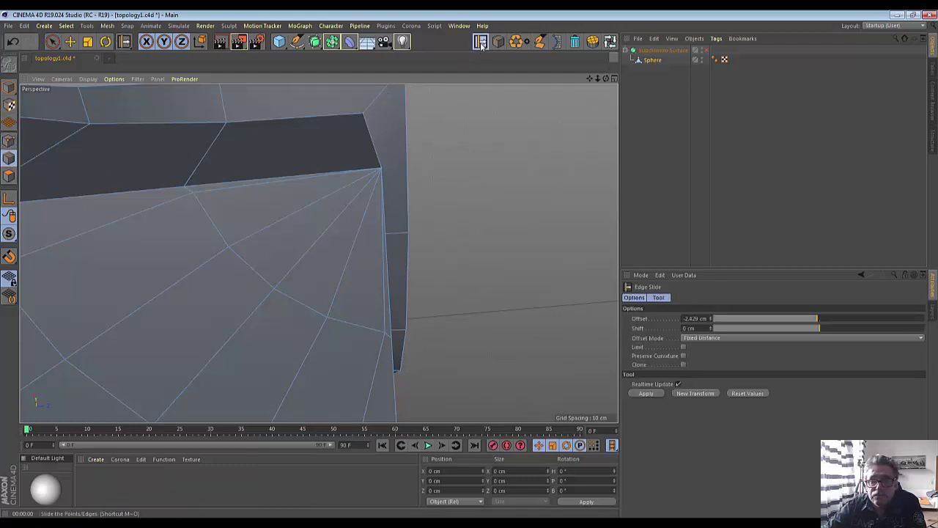
{"action": "left_click", "coordinate": [194, 194]}
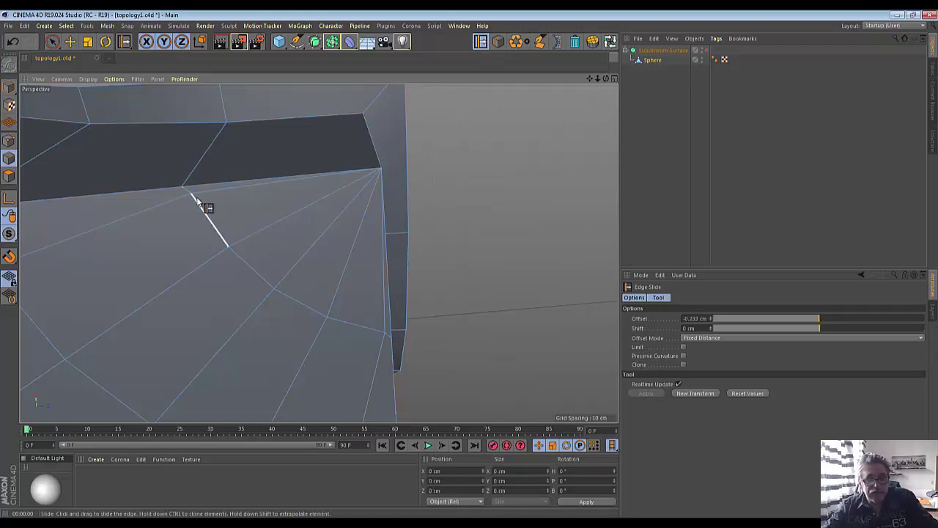
Step: In Point mode, slide several vertices near the pole corner along their edges to respace the loops
{"action": "left_click", "coordinate": [7, 143]}
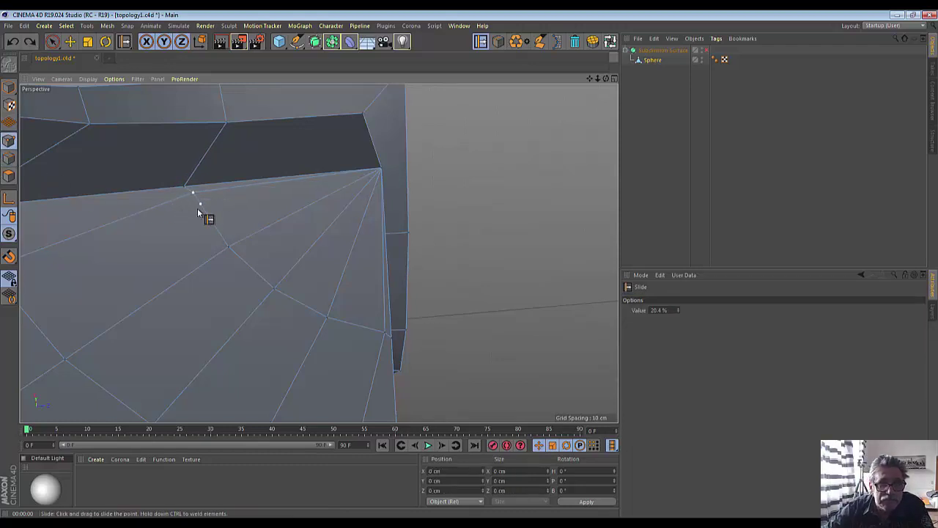
{"action": "left_click_drag", "start_coordinate": [200, 217], "coordinate": [199, 218]}
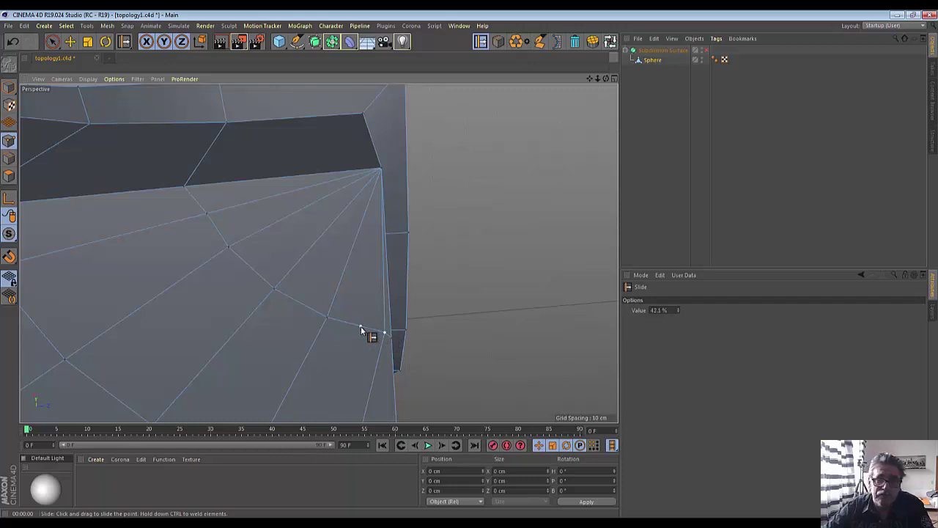
{"action": "left_click_drag", "start_coordinate": [361, 326], "coordinate": [363, 328]}
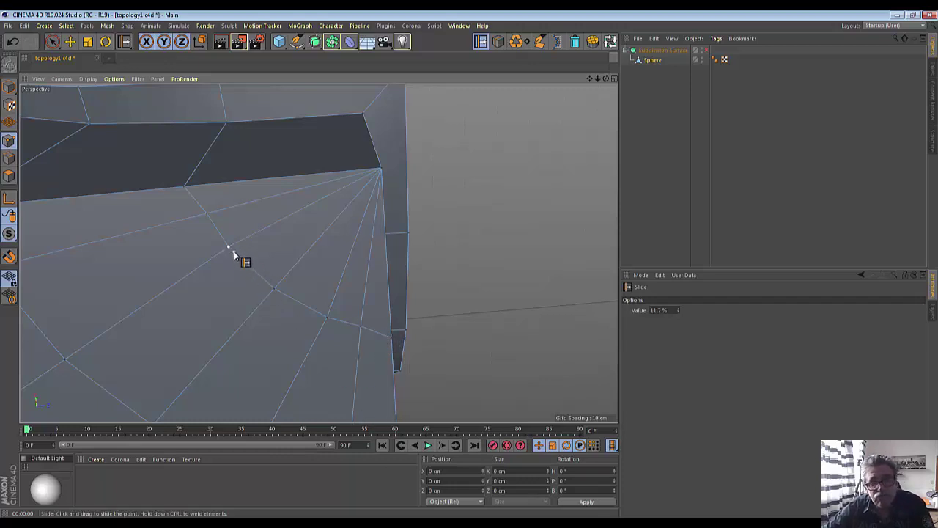
{"action": "left_click_drag", "start_coordinate": [233, 251], "coordinate": [247, 345]}
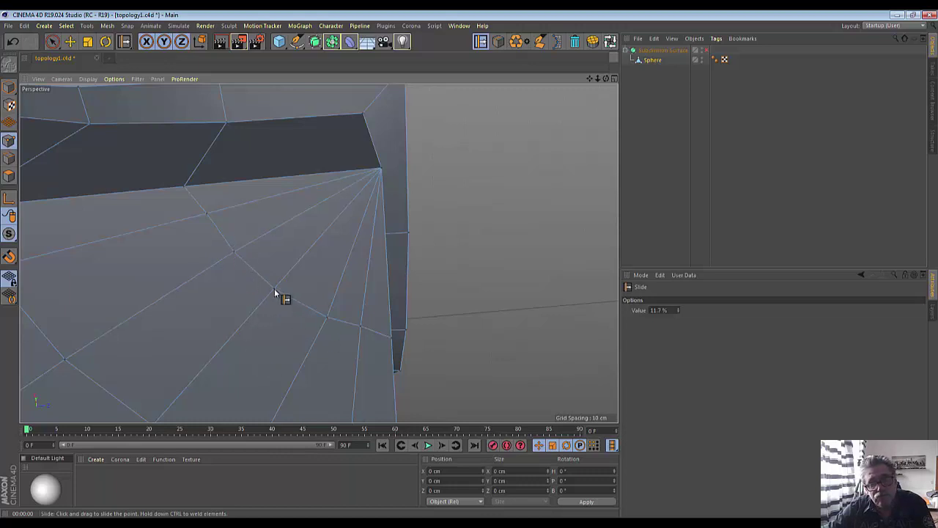
{"action": "left_click_drag", "start_coordinate": [274, 288], "coordinate": [277, 288]}
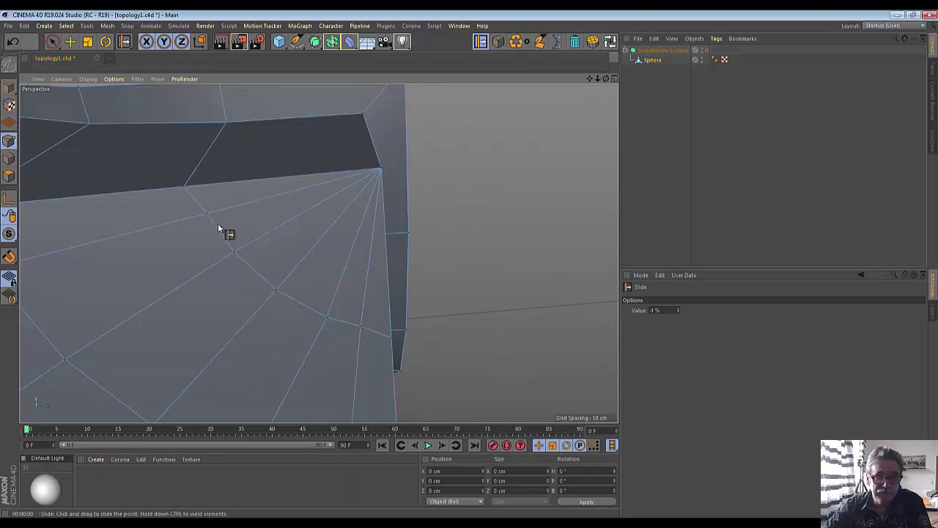
{"action": "left_click_drag", "start_coordinate": [206, 212], "coordinate": [216, 301]}
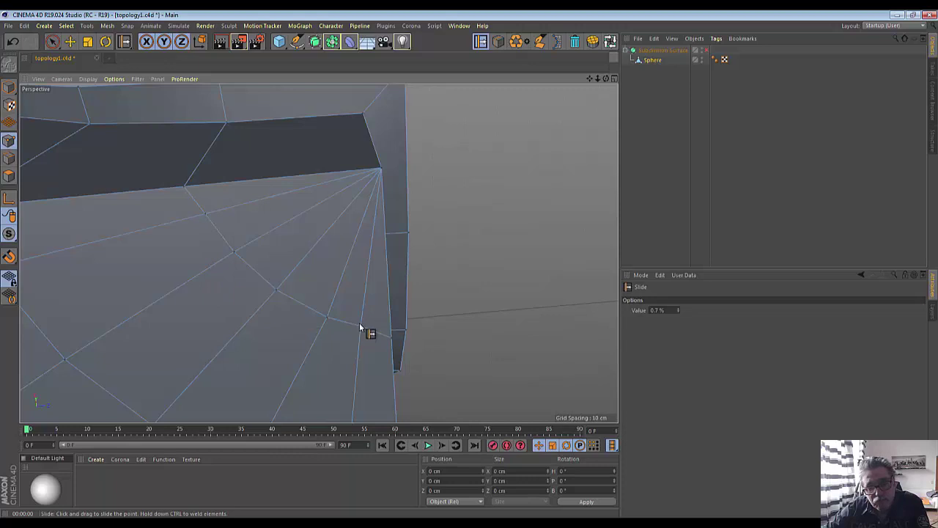
{"action": "left_click_drag", "start_coordinate": [360, 328], "coordinate": [359, 329]}
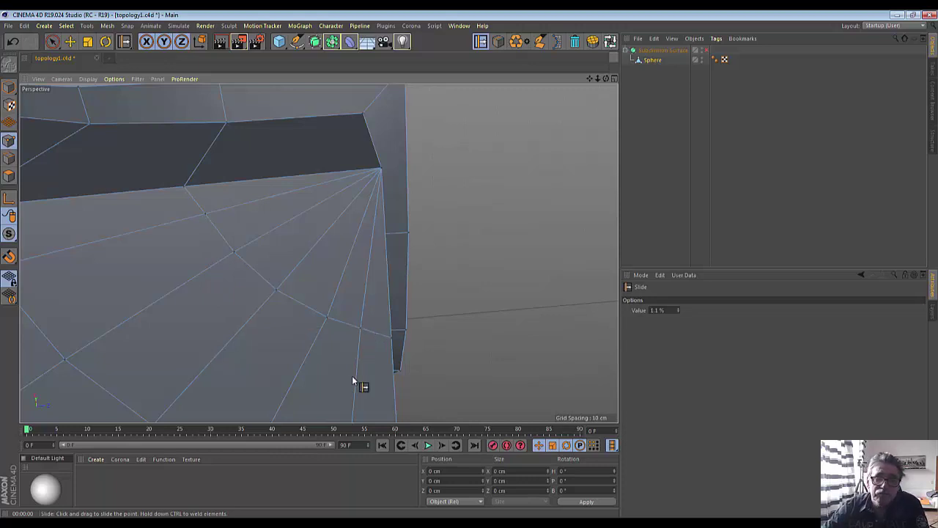
Step: Melt the edges radiating from the corner point, then preview the smoothing on and off
{"action": "left_click", "coordinate": [8, 158]}
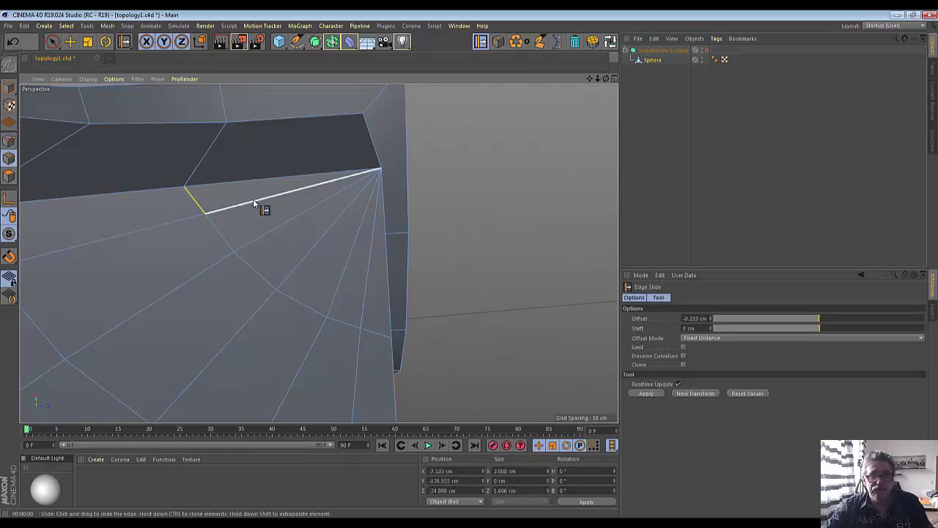
{"action": "left_click", "coordinate": [309, 247]}
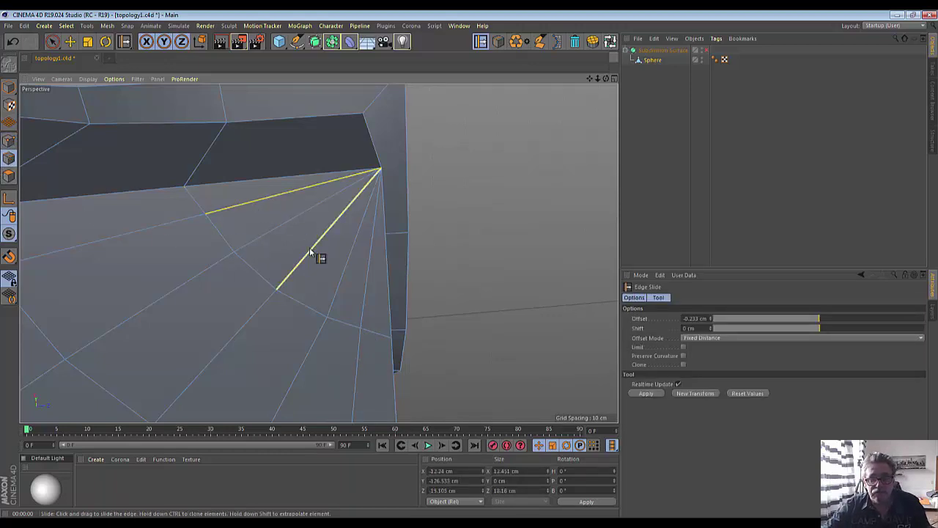
{"action": "left_click", "coordinate": [362, 312]}
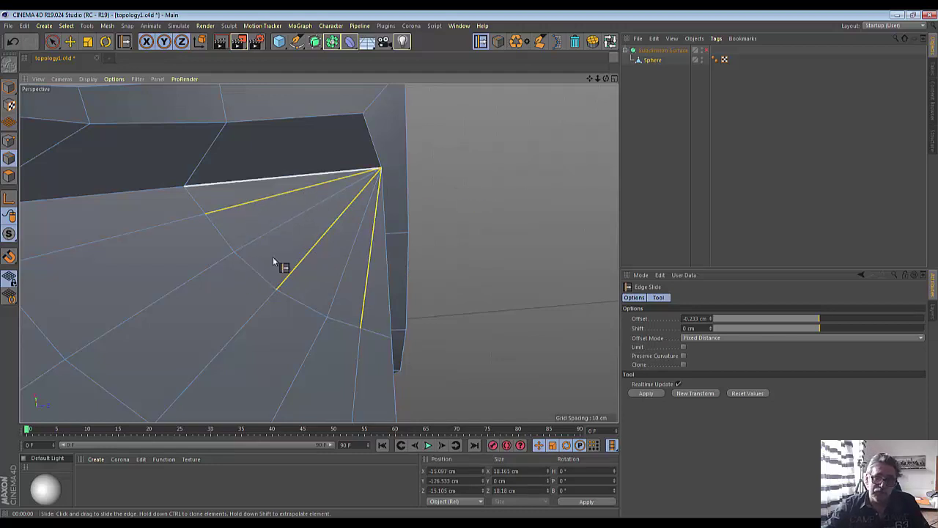
{"action": "right_click", "coordinate": [481, 153]}
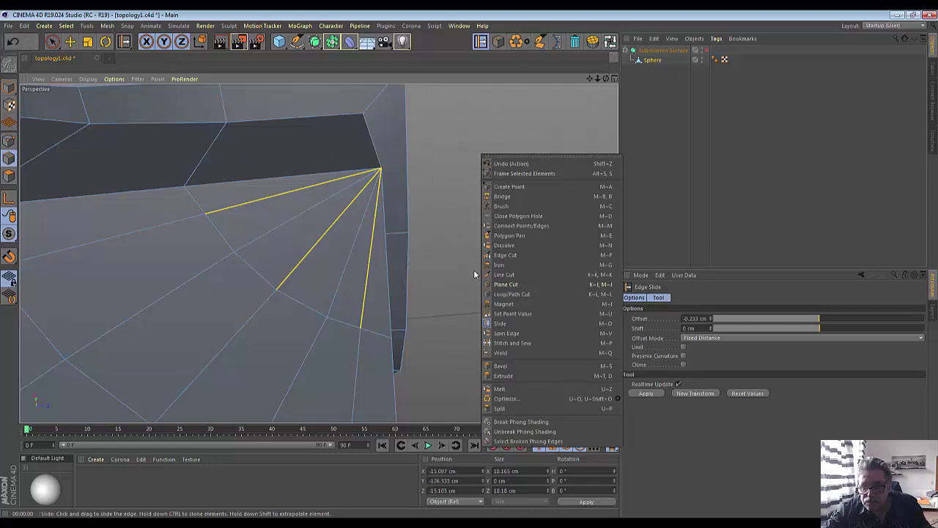
{"action": "left_click", "coordinate": [500, 389]}
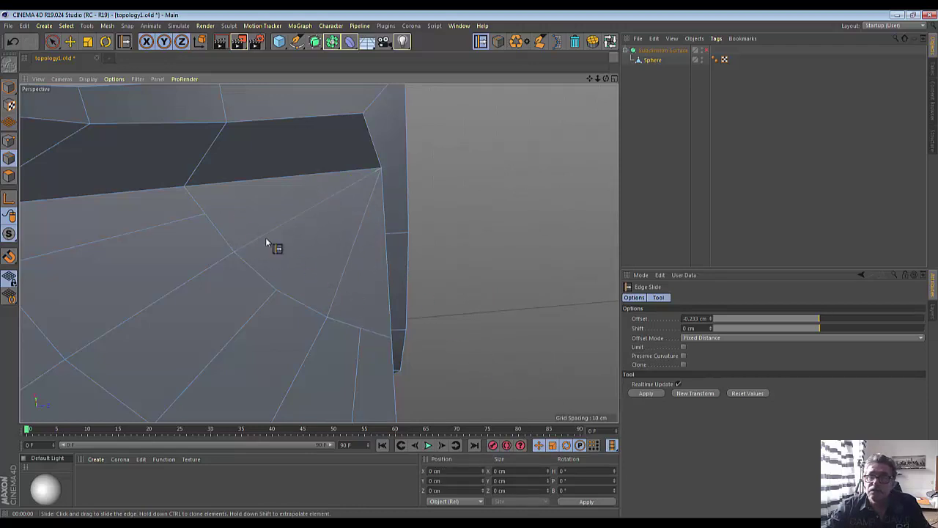
{"action": "left_click", "coordinate": [706, 53]}
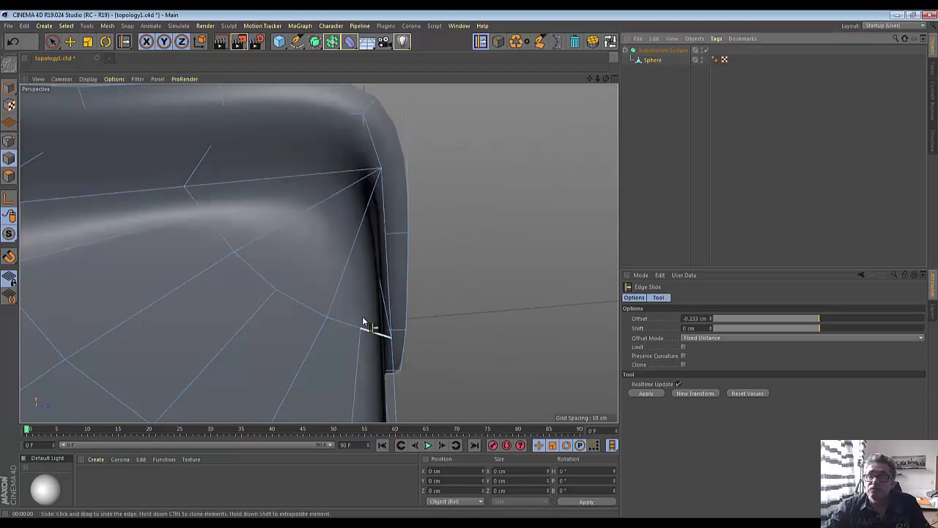
{"action": "left_click", "coordinate": [706, 52]}
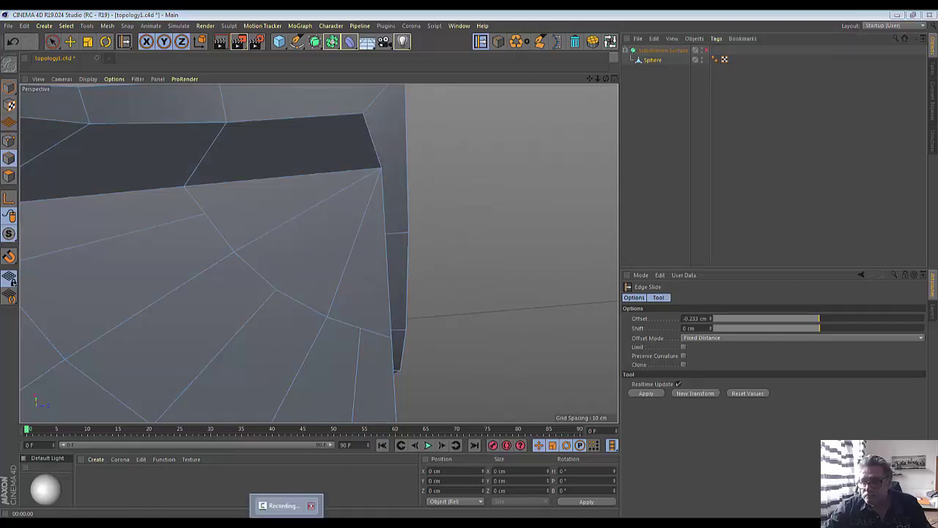
Step: Cut three horizontal edge loops around the shell wall at different heights using Loop/Path Cut
{"action": "left_click", "coordinate": [288, 506]}
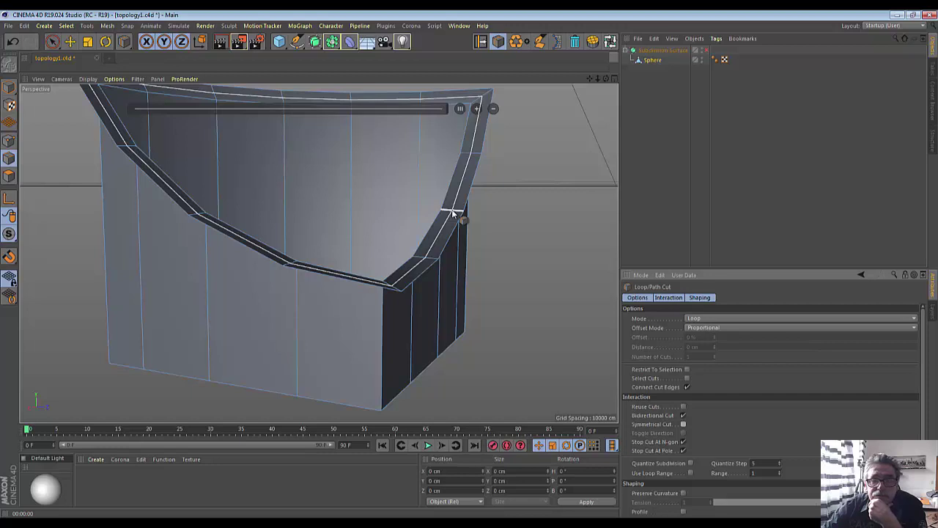
{"action": "left_click", "coordinate": [454, 213]}
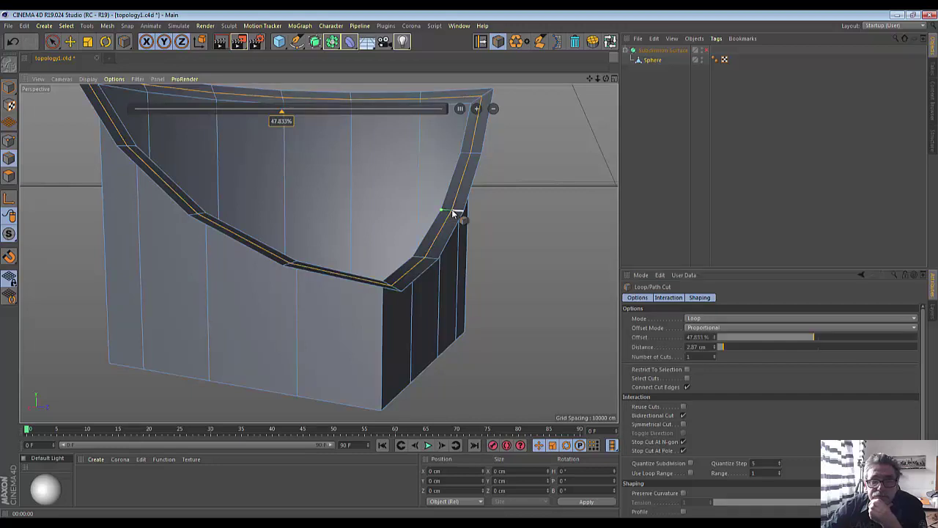
{"action": "left_click", "coordinate": [379, 396]}
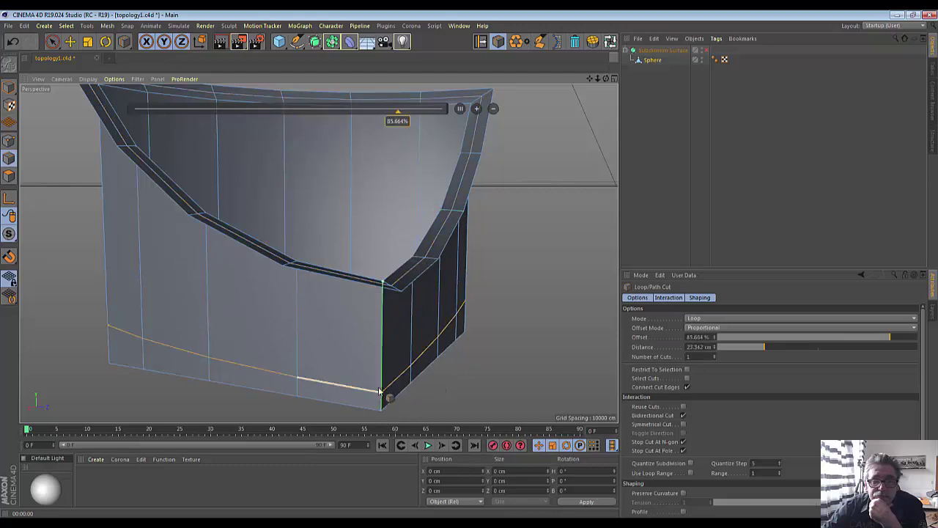
{"action": "left_click", "coordinate": [382, 311]}
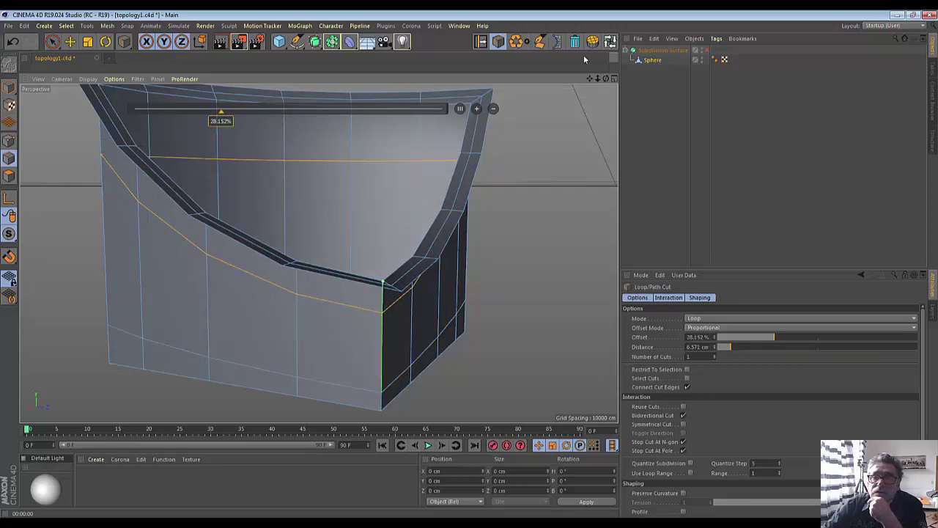
{"action": "left_click_drag", "start_coordinate": [606, 81], "coordinate": [318, 252]}
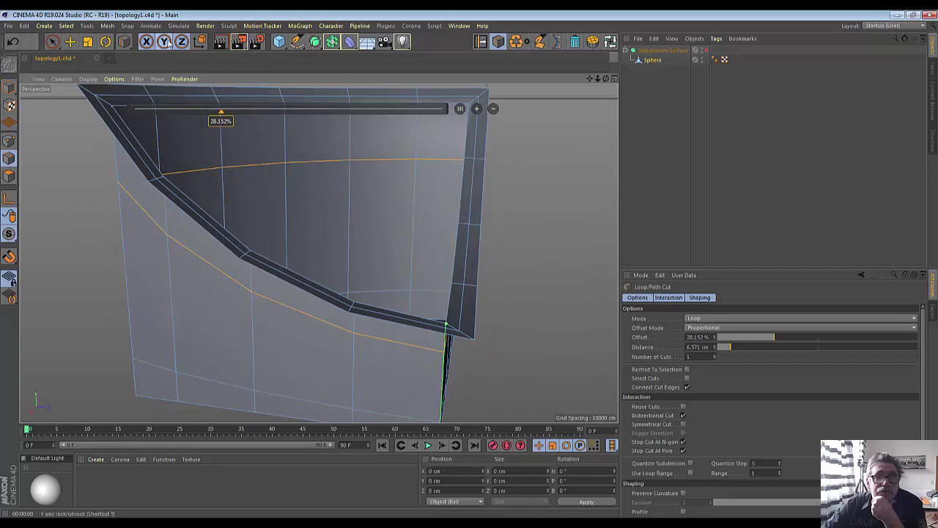
Step: Render a quick preview of the smoothed seat, then orbit to inspect it from below, the side and above
{"action": "left_click", "coordinate": [220, 43]}
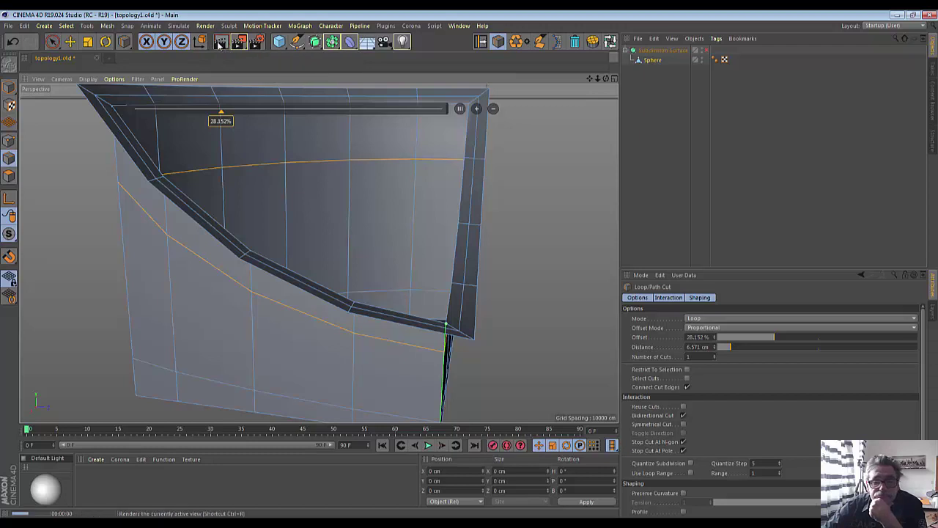
{"action": "left_click", "coordinate": [707, 51]}
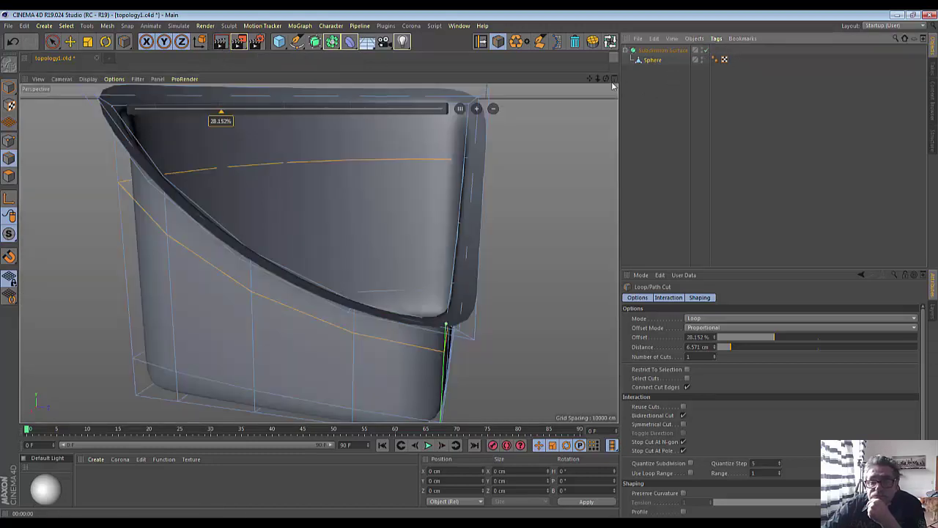
{"action": "left_click_drag", "start_coordinate": [605, 79], "coordinate": [318, 252]}
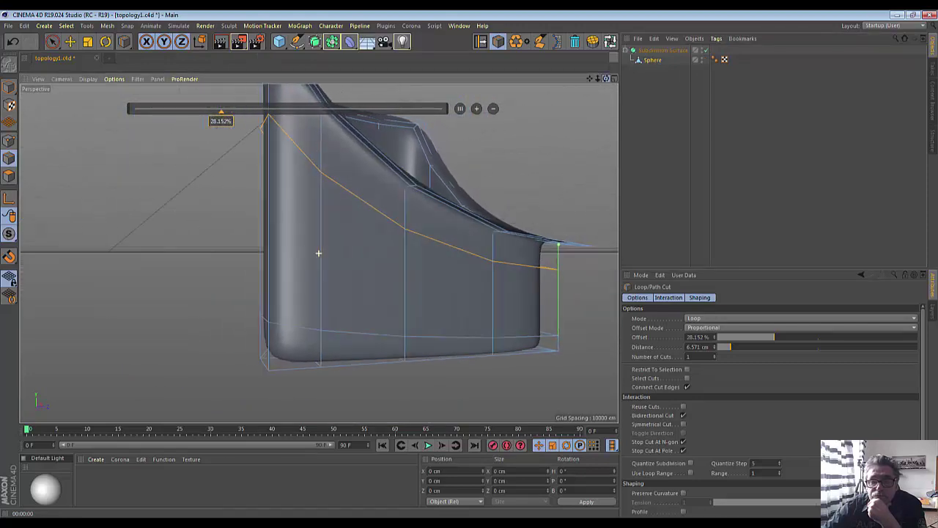
{"action": "left_click_drag", "start_coordinate": [318, 253], "coordinate": [319, 253]}
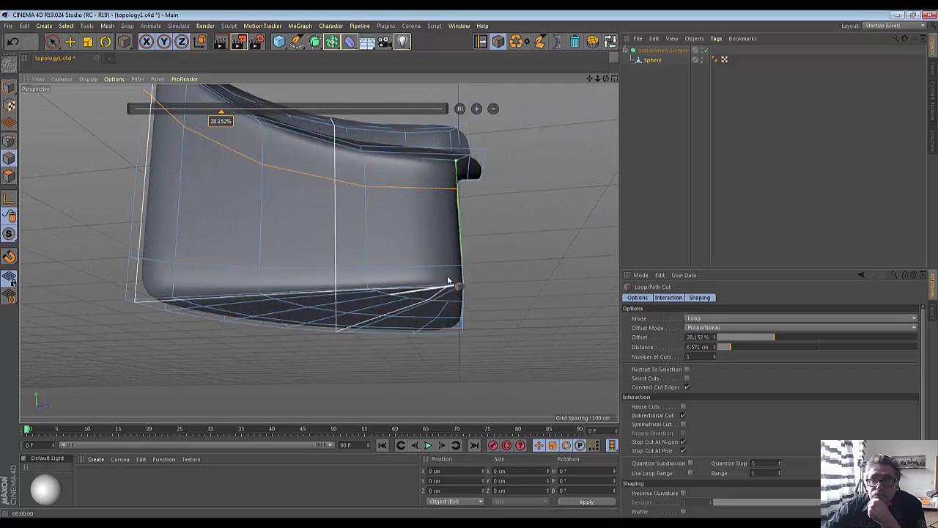
{"action": "left_click_drag", "start_coordinate": [607, 82], "coordinate": [318, 253]}
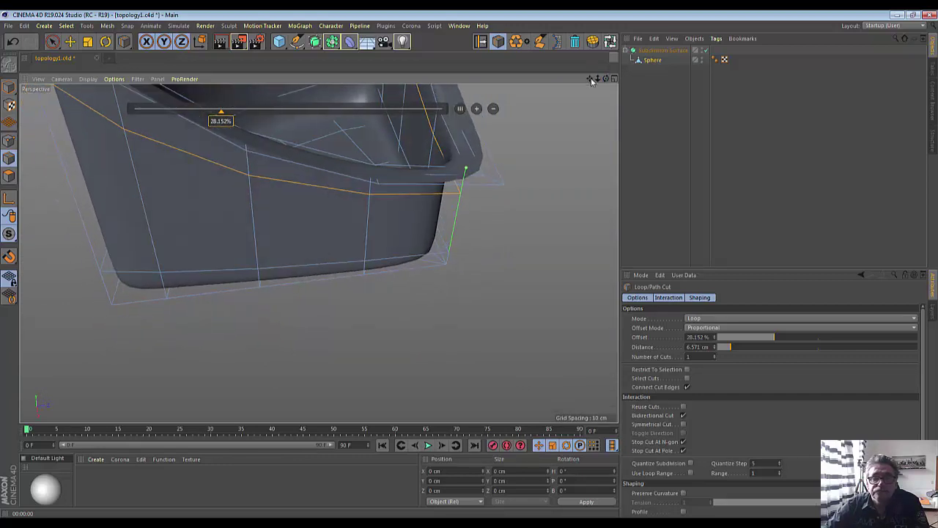
{"action": "left_click_drag", "start_coordinate": [592, 82], "coordinate": [526, 227]}
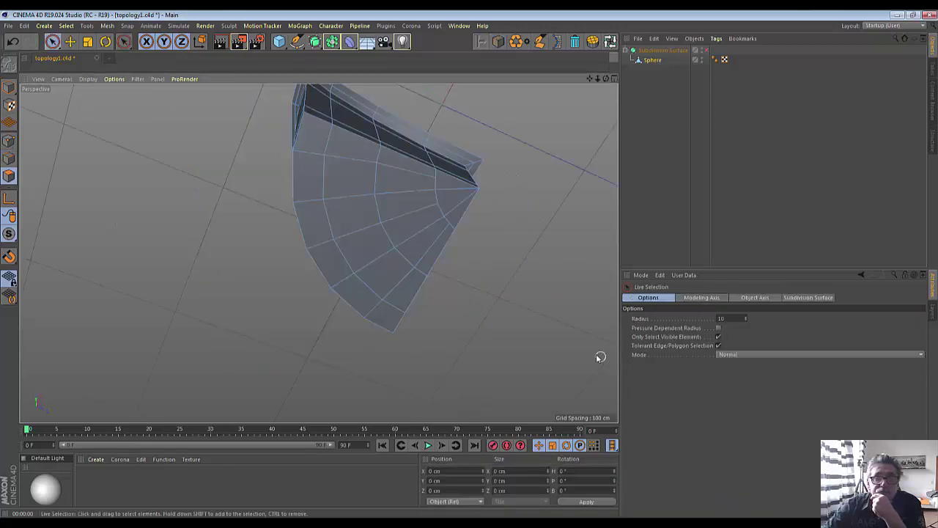
Step: Select the top row of fan polygons out to the tip, undoing an accidental shift
{"action": "left_click", "coordinate": [323, 150]}
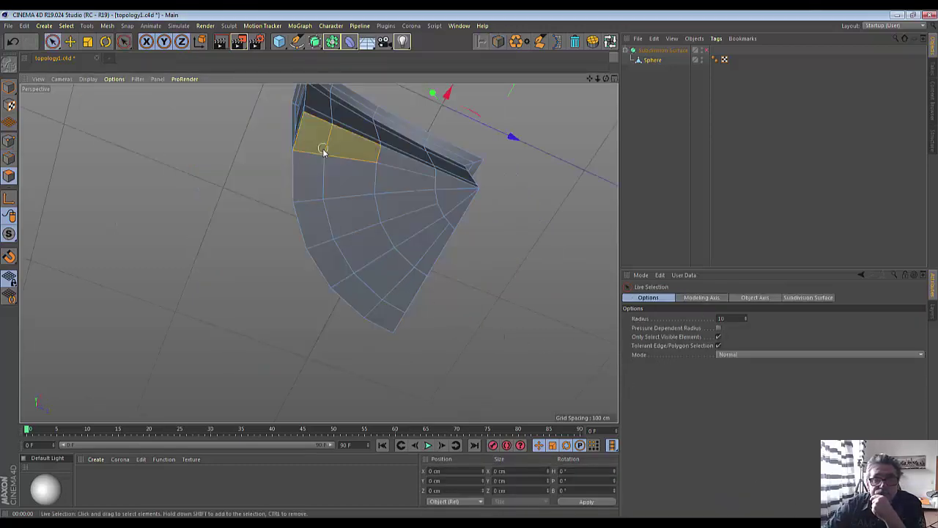
{"action": "left_click_drag", "start_coordinate": [323, 149], "coordinate": [324, 152]}
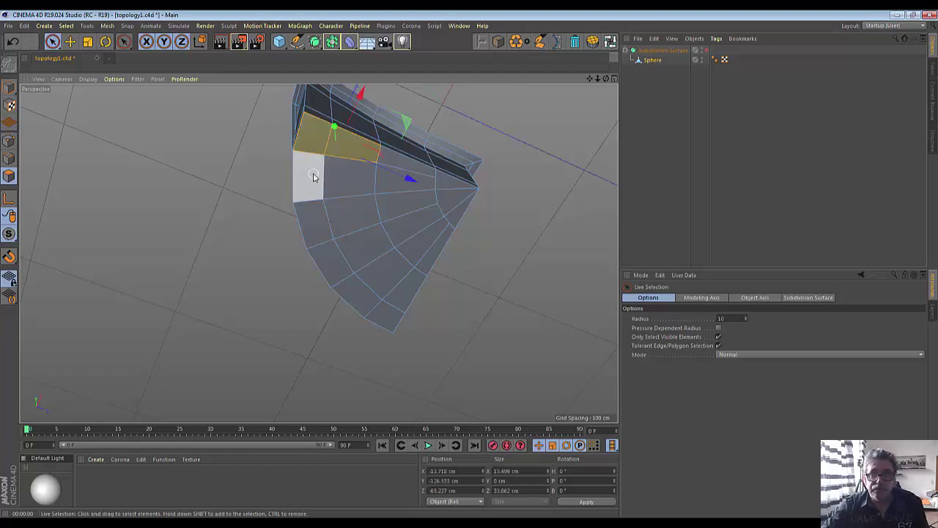
{"action": "left_click", "coordinate": [312, 177], "text": "shift"}
{"action": "left_click", "coordinate": [345, 179], "text": "shift"}
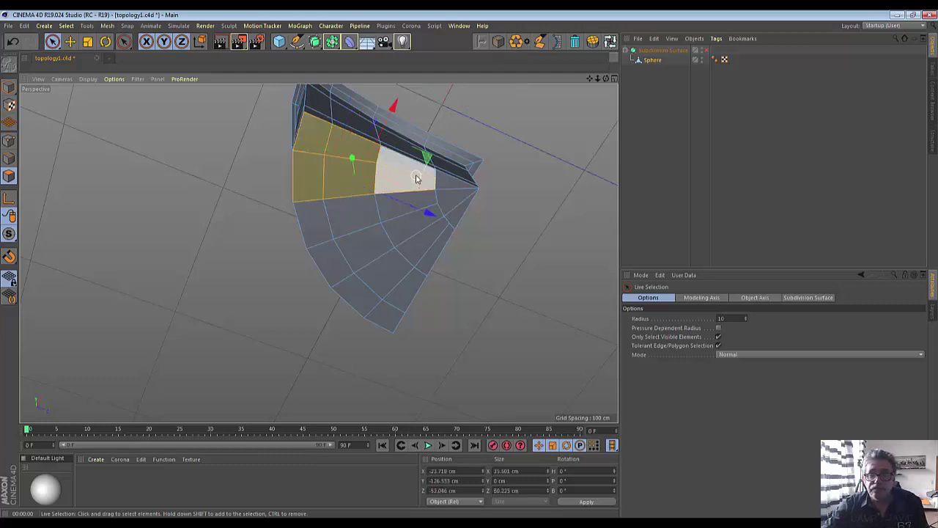
{"action": "left_click_drag", "start_coordinate": [421, 180], "coordinate": [449, 211], "text": "shift"}
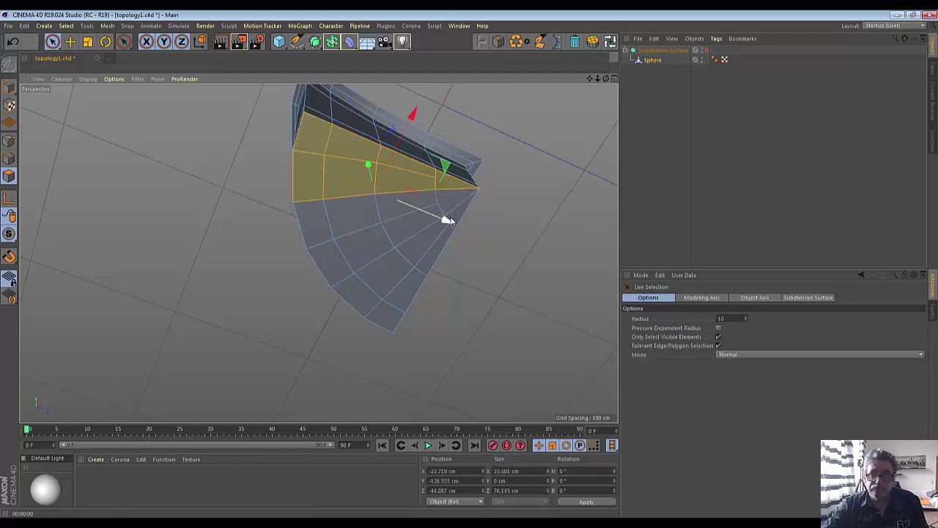
{"action": "key", "text": "ctrl+z"}
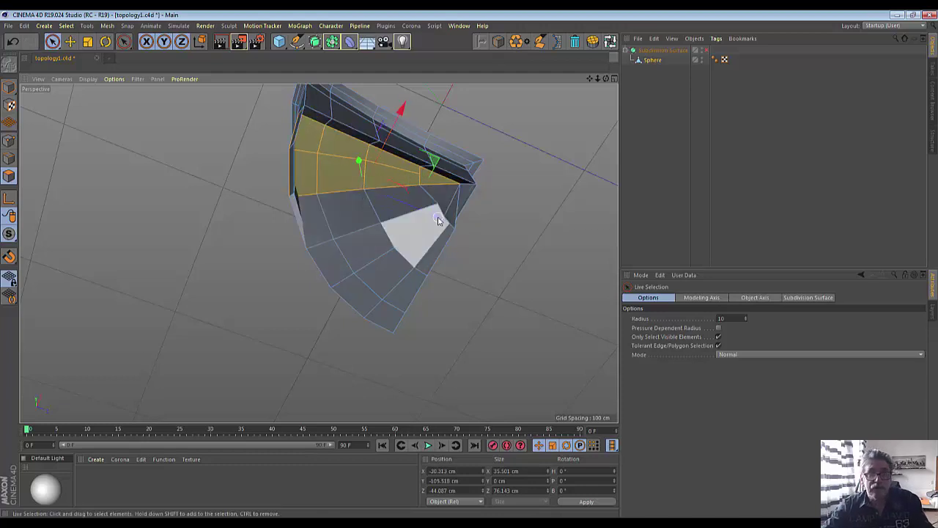
{"action": "key", "text": "ctrl+z"}
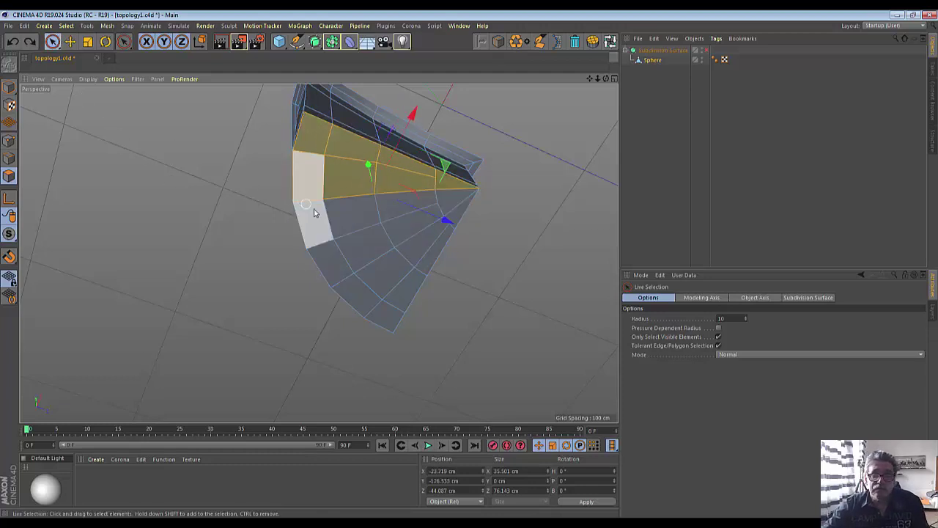
Step: Add the second row, bottom-tip polygon and remaining lower-row polygons to the fan selection
{"action": "left_click_drag", "start_coordinate": [340, 233], "coordinate": [455, 220], "text": "shift"}
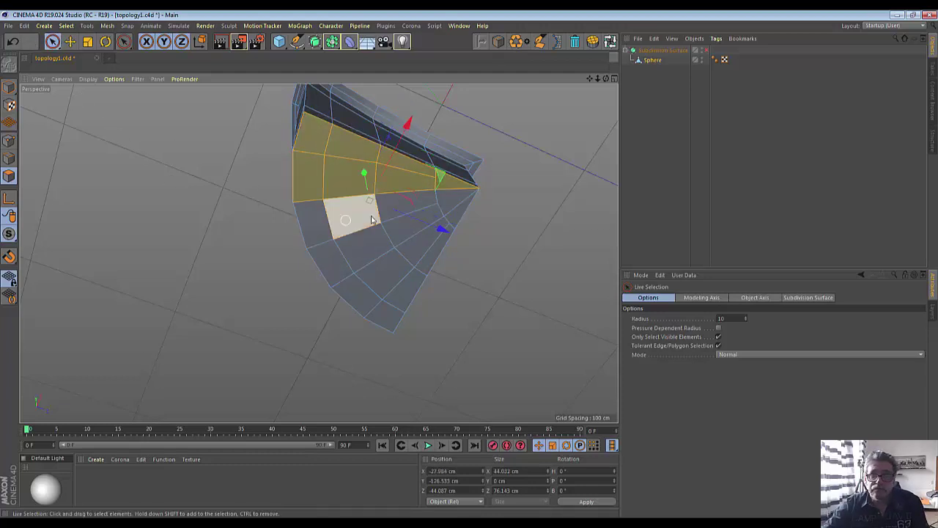
{"action": "left_click", "coordinate": [455, 220], "text": "shift"}
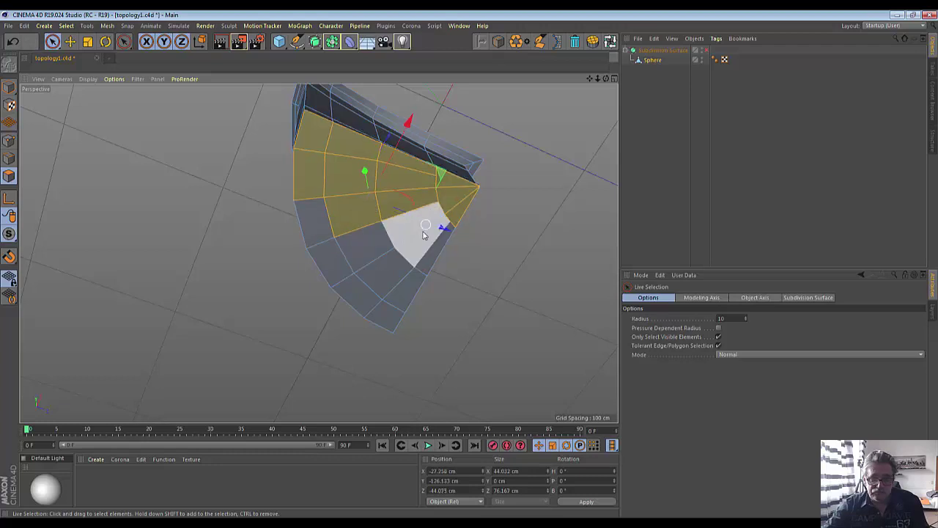
{"action": "key", "text": "ctrl+z"}
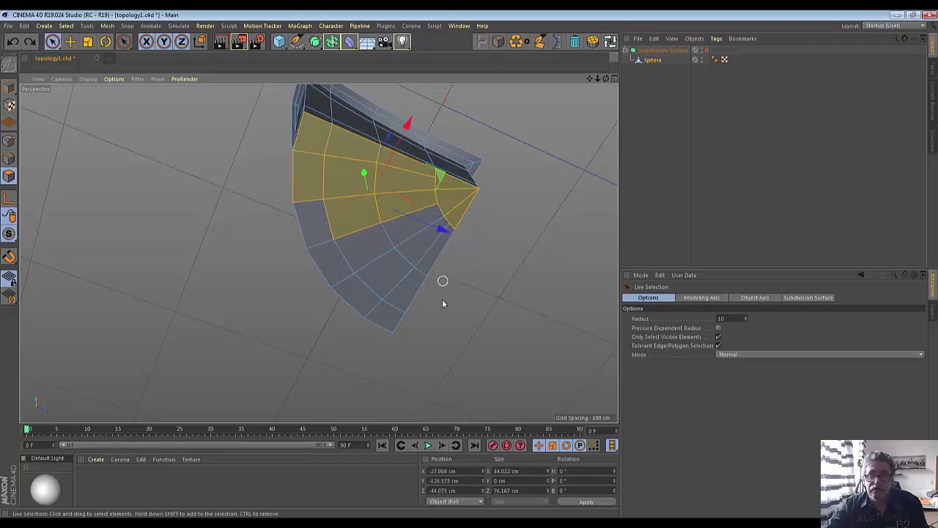
{"action": "left_click", "coordinate": [383, 320], "text": "shift"}
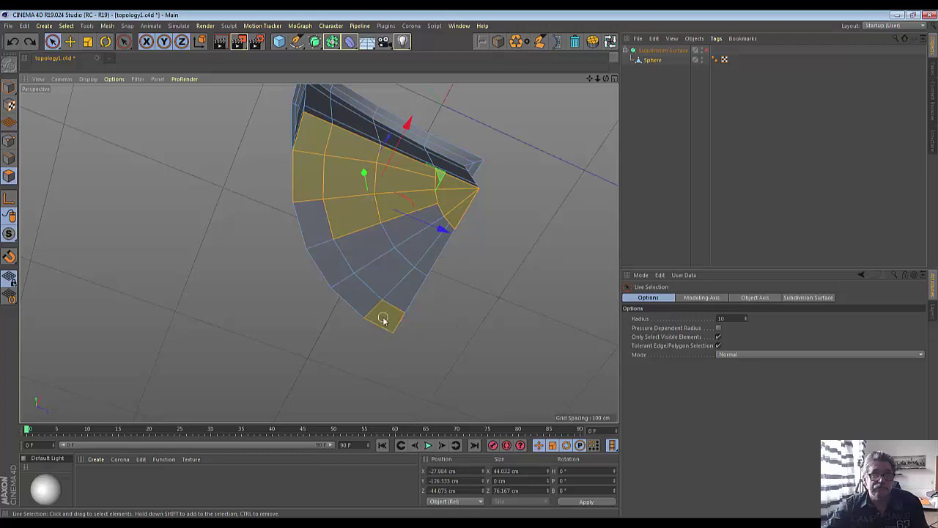
{"action": "left_click", "coordinate": [52, 42]}
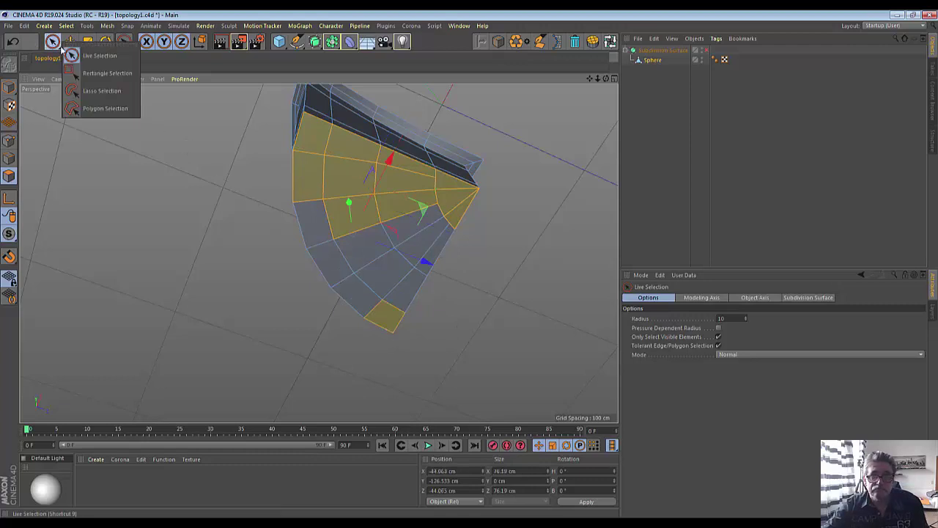
{"action": "mouse_move", "coordinate": [330, 260]}
{"action": "left_mouse_down", "text": "shift"}
{"action": "mouse_move", "coordinate": [428, 257]}
{"action": "mouse_move", "coordinate": [368, 303]}
{"action": "left_mouse_up", "text": "shift"}
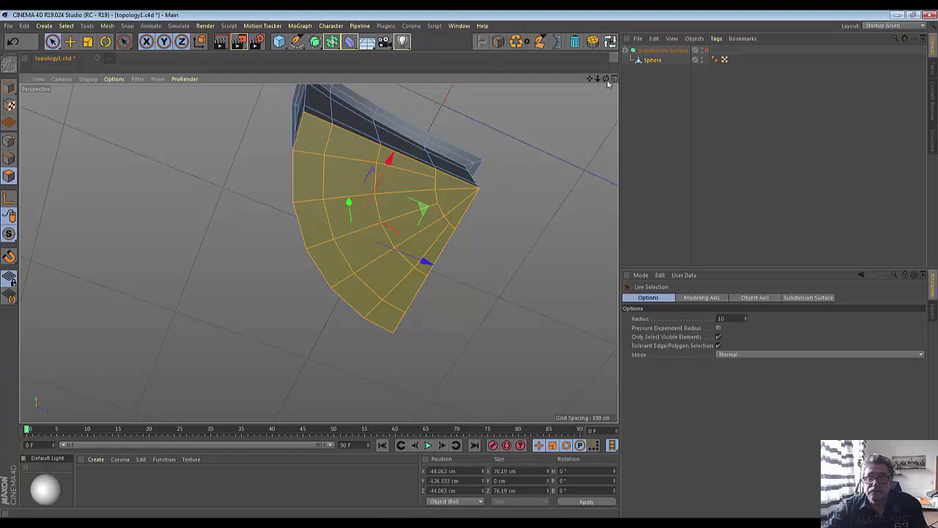
{"action": "mouse_move", "coordinate": [608, 83]}
{"action": "left_mouse_down"}
{"action": "mouse_move", "coordinate": [318, 254]}
{"action": "mouse_move", "coordinate": [118, 139]}
{"action": "left_mouse_up"}
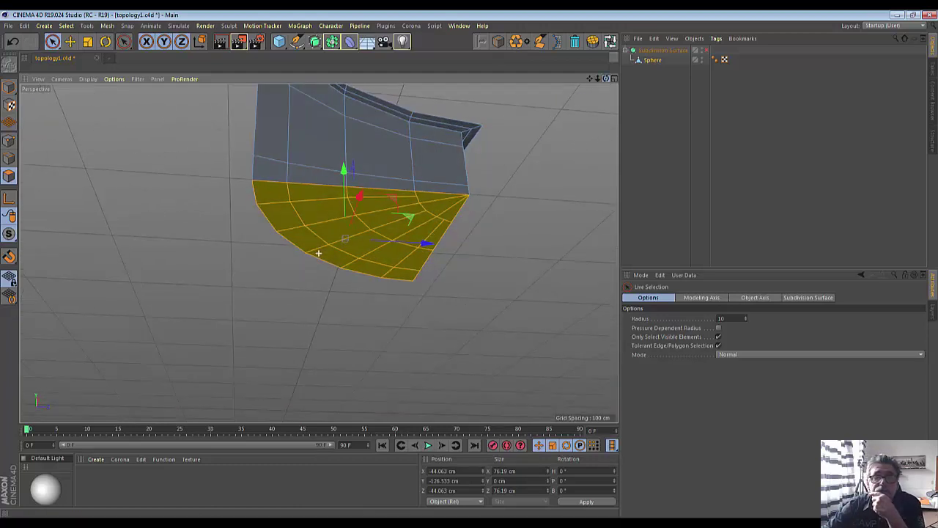
Step: Scale the selected bottom polygons inward to about 67.5 cm wide, then clear the selection
{"action": "left_click", "coordinate": [88, 43]}
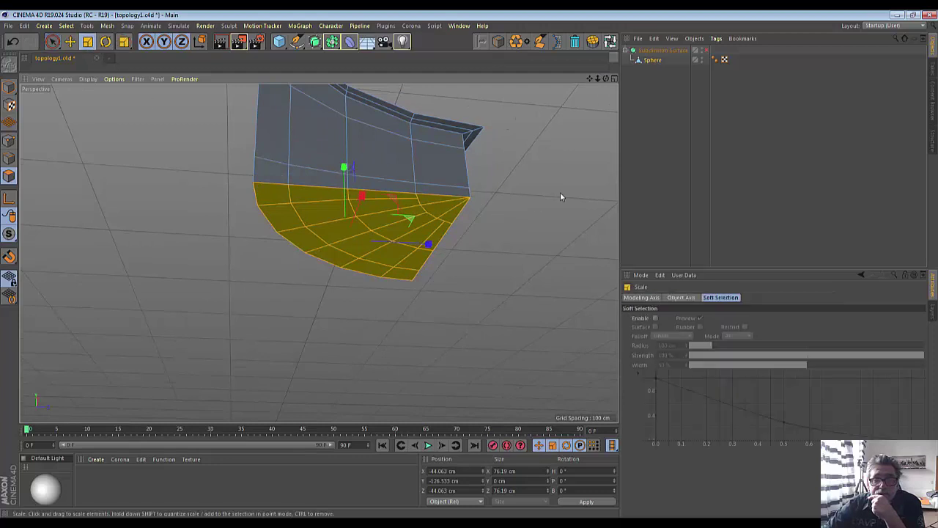
{"action": "left_click_drag", "start_coordinate": [560, 192], "coordinate": [519, 199]}
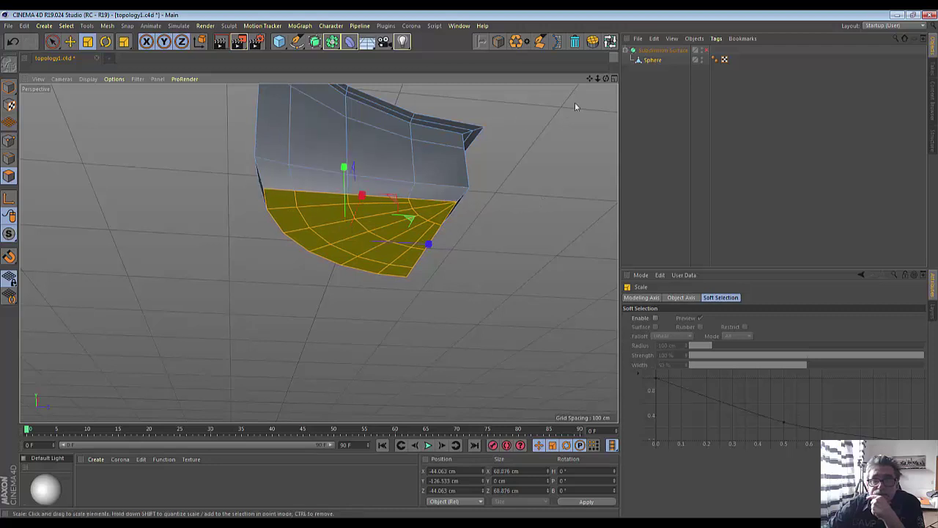
{"action": "mouse_move", "coordinate": [606, 78]}
{"action": "left_mouse_down"}
{"action": "mouse_move", "coordinate": [586, 147]}
{"action": "mouse_move", "coordinate": [589, 91]}
{"action": "left_mouse_up"}
{"action": "left_click_drag", "start_coordinate": [524, 298], "coordinate": [515, 303]}
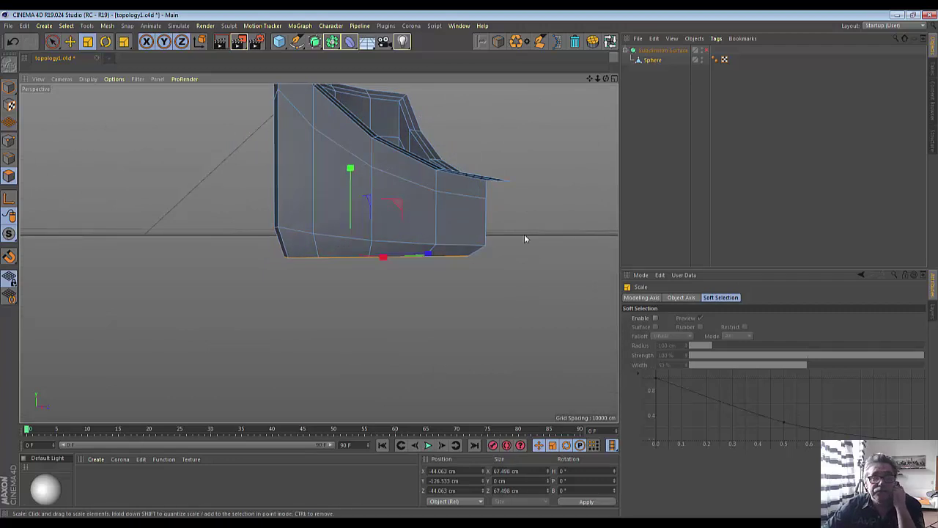
{"action": "left_click", "coordinate": [307, 270]}
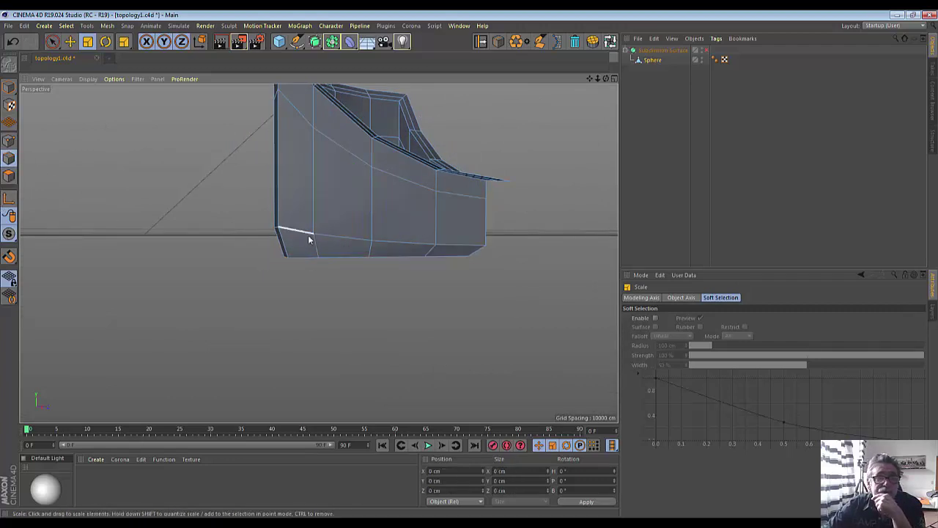
{"action": "left_click", "coordinate": [66, 26]}
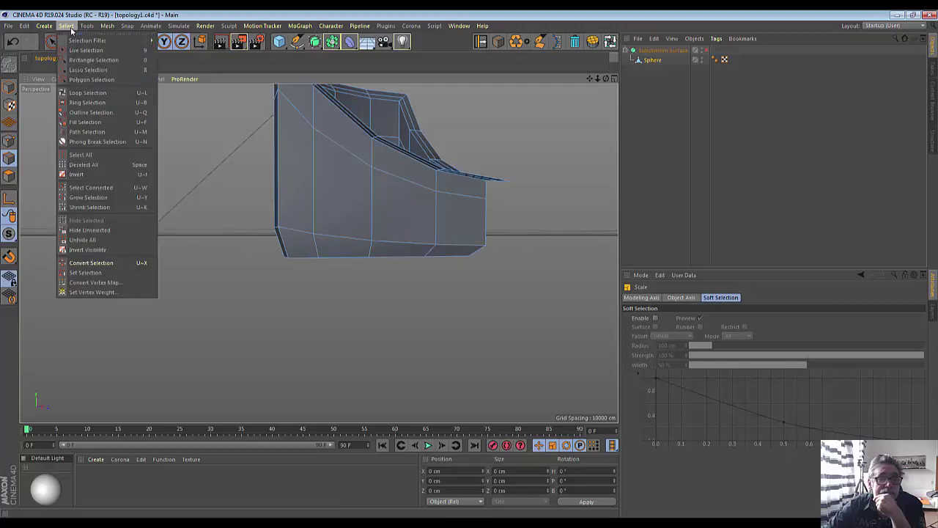
Step: Loop-select the lower edge loop, scale it to 97.5% (about 74.3 cm), and re-enable Subdivision Surface
{"action": "left_click", "coordinate": [87, 92]}
{"action": "left_click", "coordinate": [295, 231]}
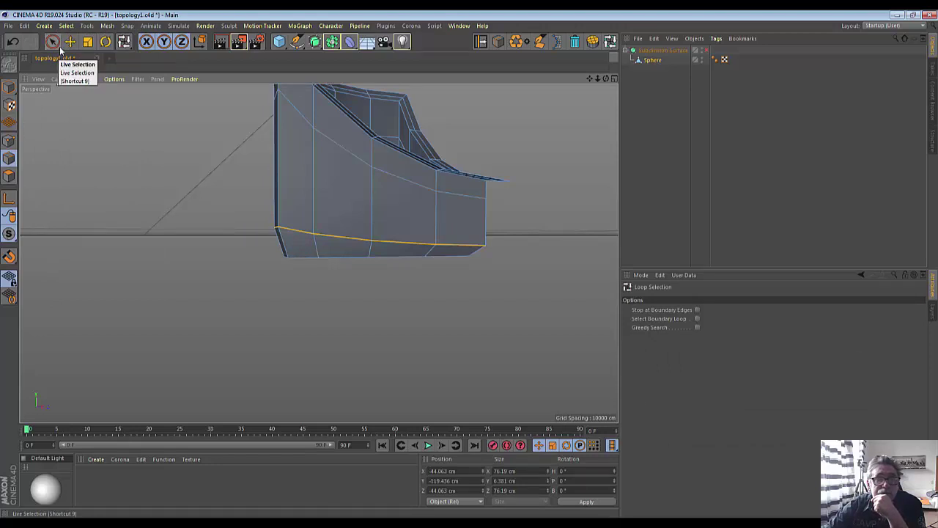
{"action": "left_click", "coordinate": [87, 42]}
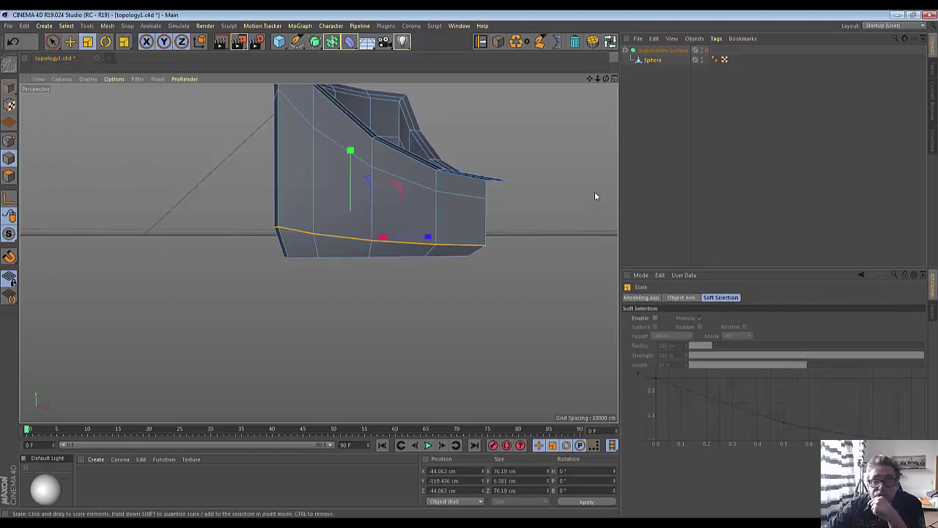
{"action": "left_click_drag", "start_coordinate": [595, 193], "coordinate": [582, 192]}
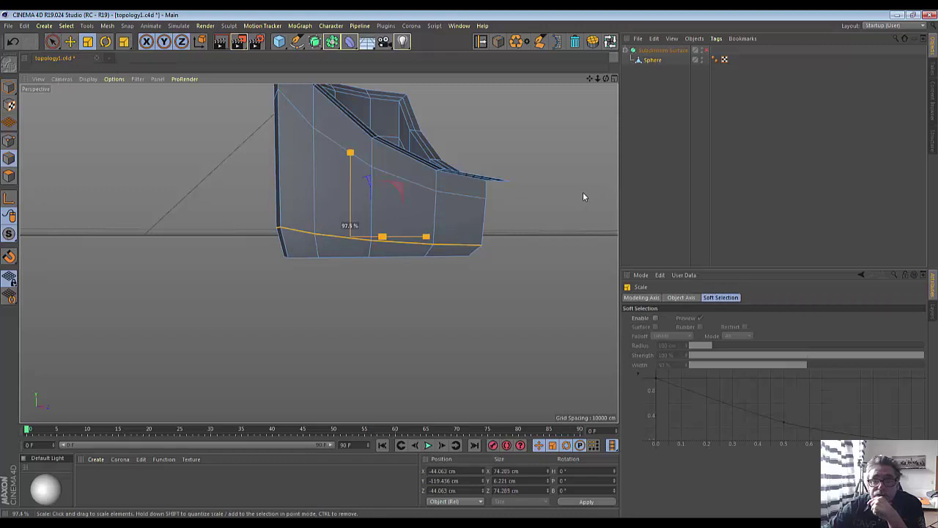
{"action": "left_click_drag", "start_coordinate": [606, 78], "coordinate": [318, 254]}
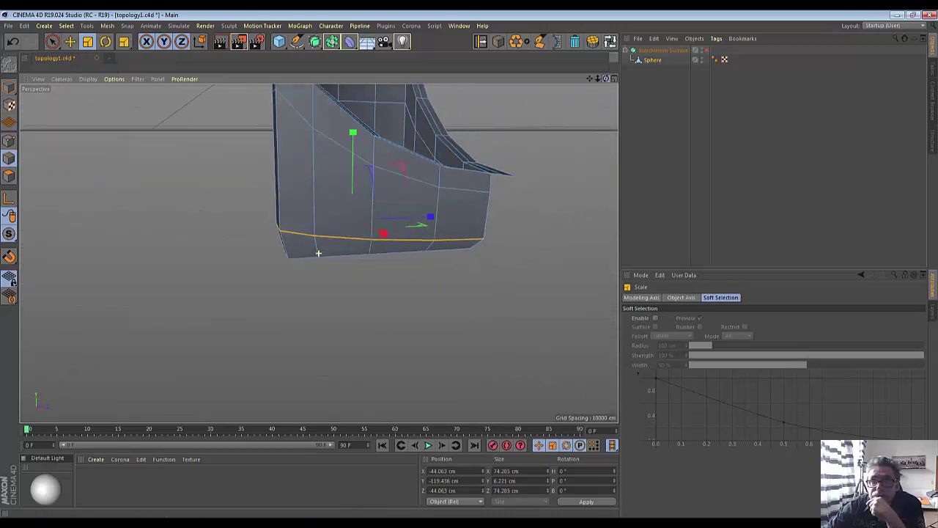
{"action": "left_click", "coordinate": [704, 52]}
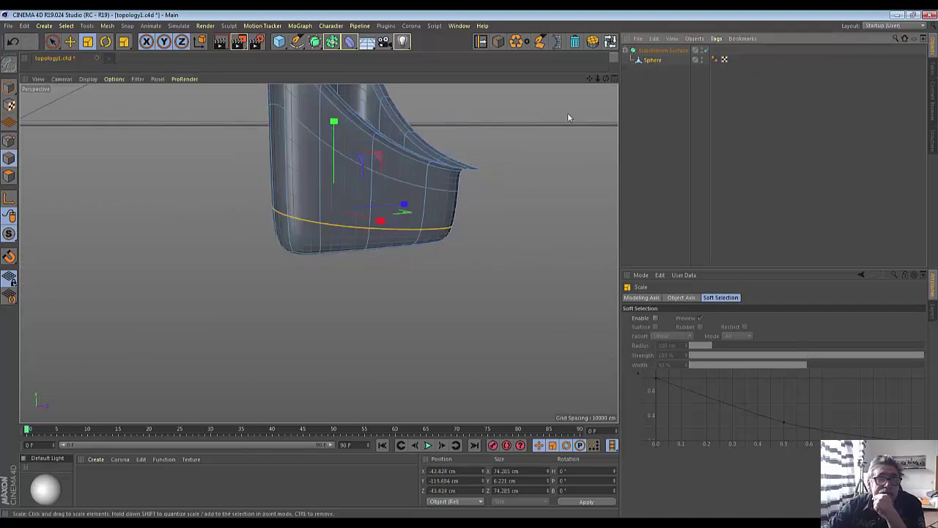
Step: Try the Hidden Line and then the Lines display modes on the seat
{"action": "left_click", "coordinate": [88, 79]}
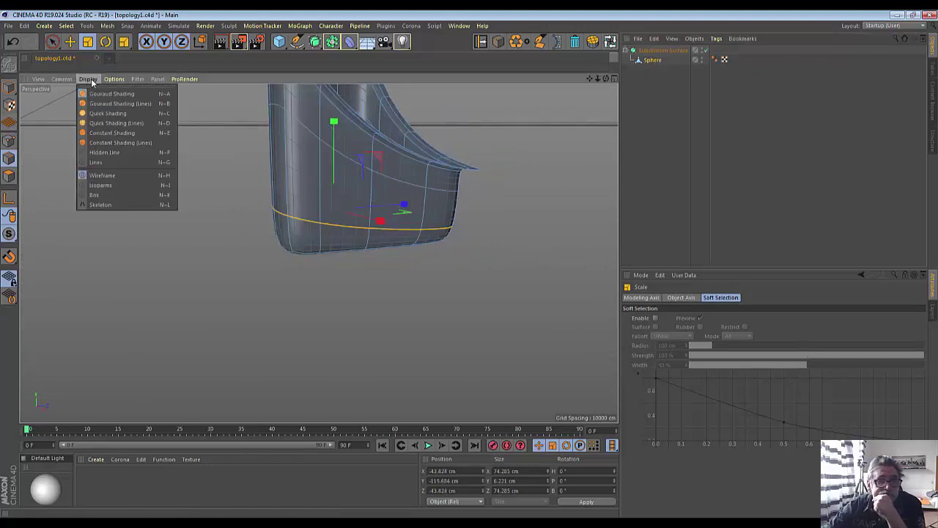
{"action": "left_click", "coordinate": [93, 152]}
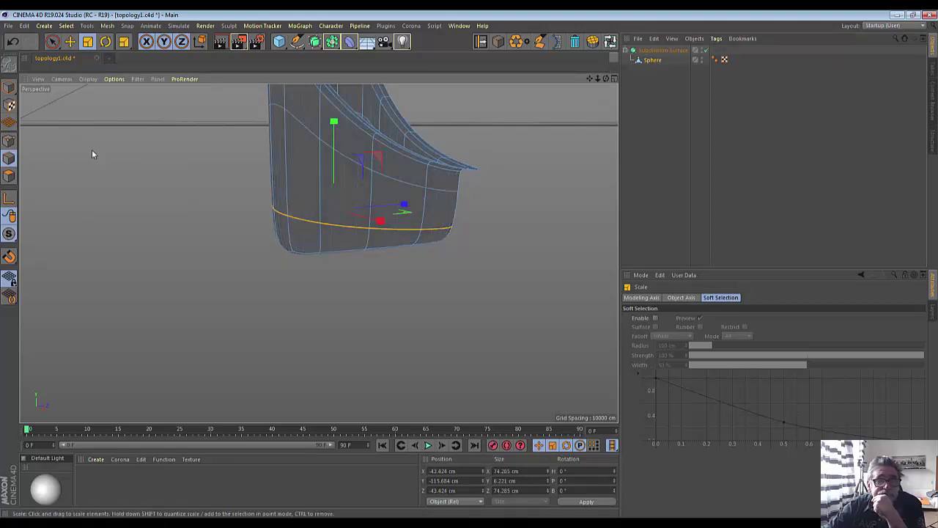
{"action": "left_click", "coordinate": [89, 80]}
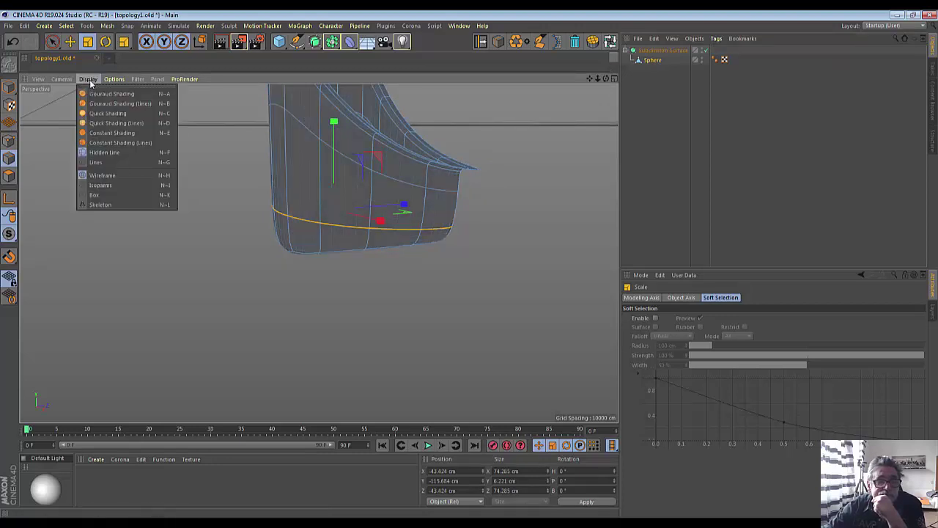
{"action": "left_click", "coordinate": [94, 162]}
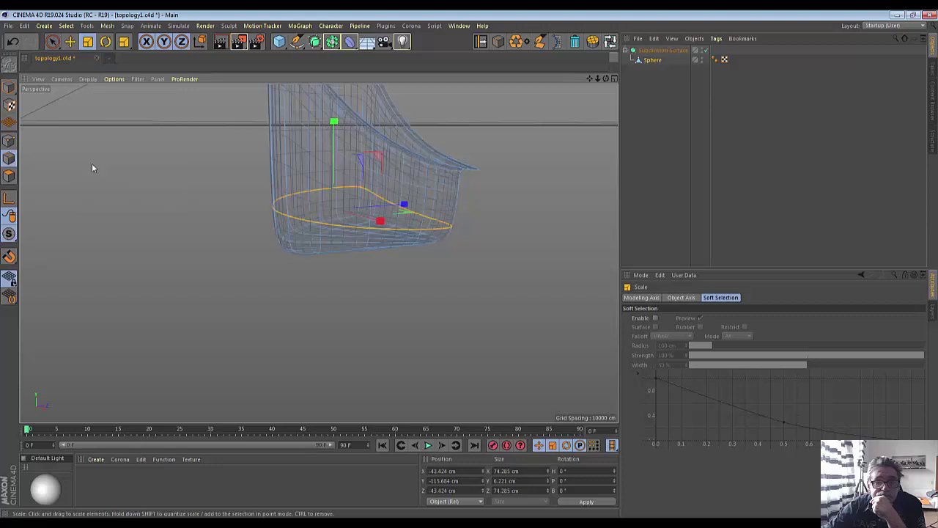
Step: Switch to Live Selection and set the viewport to Constant Shading (Lines), framing the seat
{"action": "left_click_drag", "start_coordinate": [52, 42], "coordinate": [71, 57]}
{"action": "left_click", "coordinate": [72, 57]}
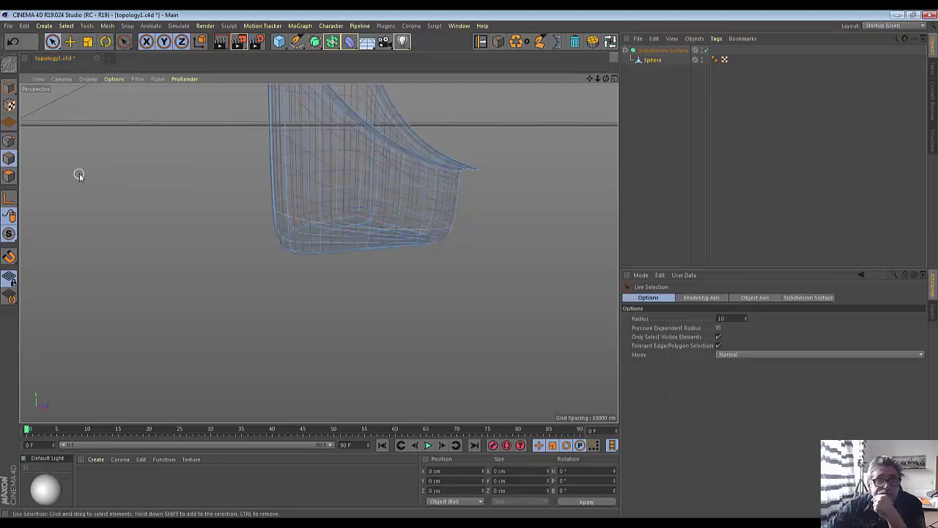
{"action": "left_click", "coordinate": [88, 78]}
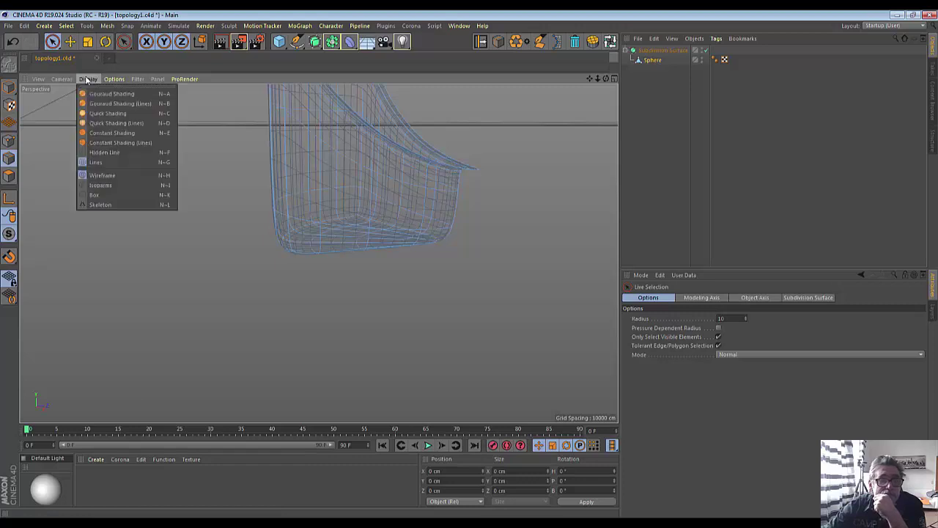
{"action": "left_click", "coordinate": [101, 143]}
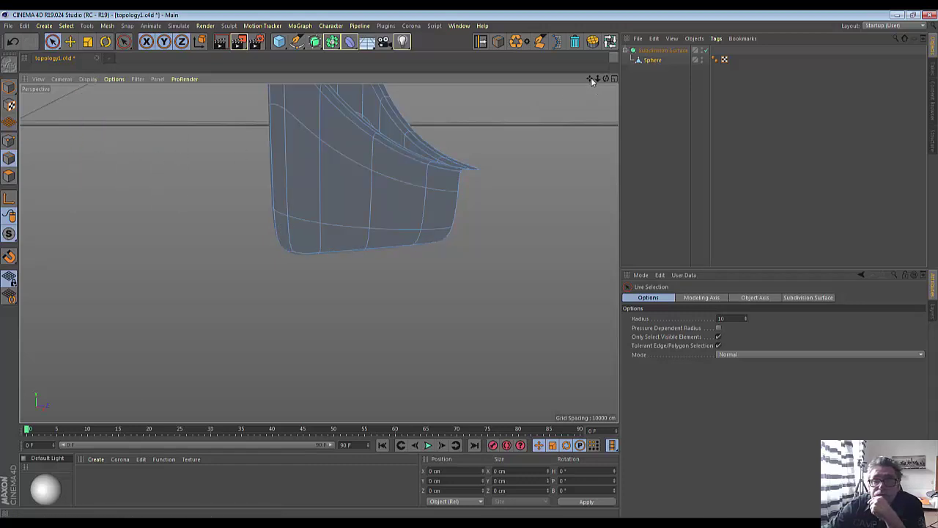
{"action": "mouse_move", "coordinate": [589, 77]}
{"action": "left_mouse_down"}
{"action": "mouse_move", "coordinate": [598, 81]}
{"action": "mouse_move", "coordinate": [557, 110]}
{"action": "left_mouse_up"}
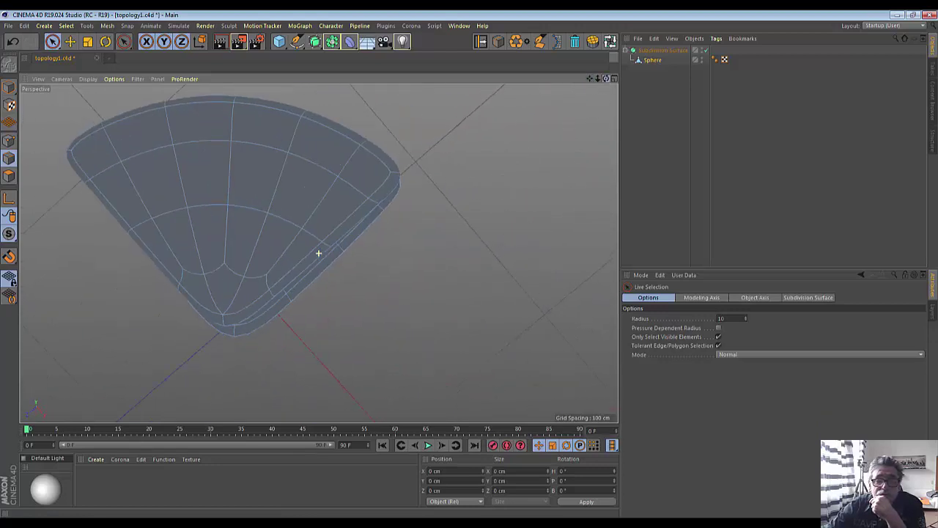
{"action": "left_click_drag", "start_coordinate": [318, 253], "coordinate": [318, 253], "text": "alt"}
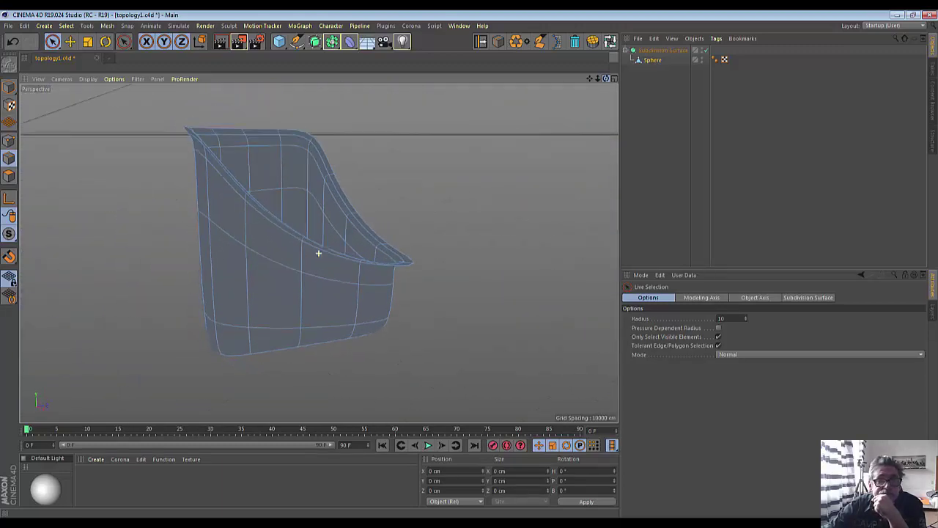
Step: Compare smooth shading with lines, return to Constant Shading (Lines), and view the seat from below
{"action": "left_click", "coordinate": [83, 79]}
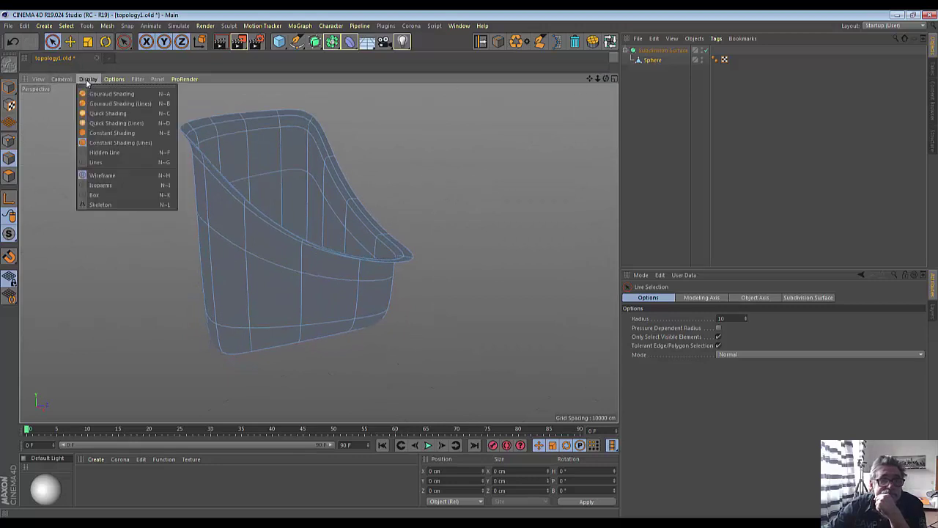
{"action": "left_click", "coordinate": [100, 126]}
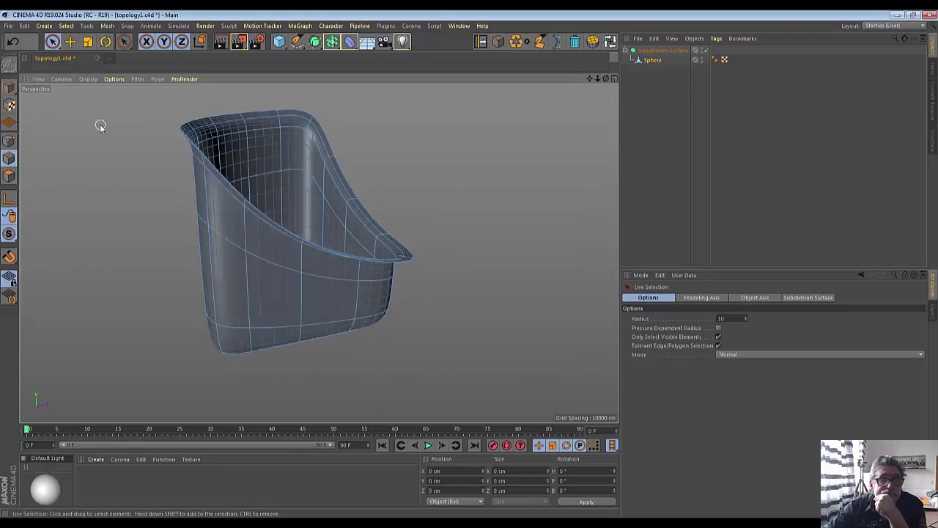
{"action": "left_click", "coordinate": [87, 79]}
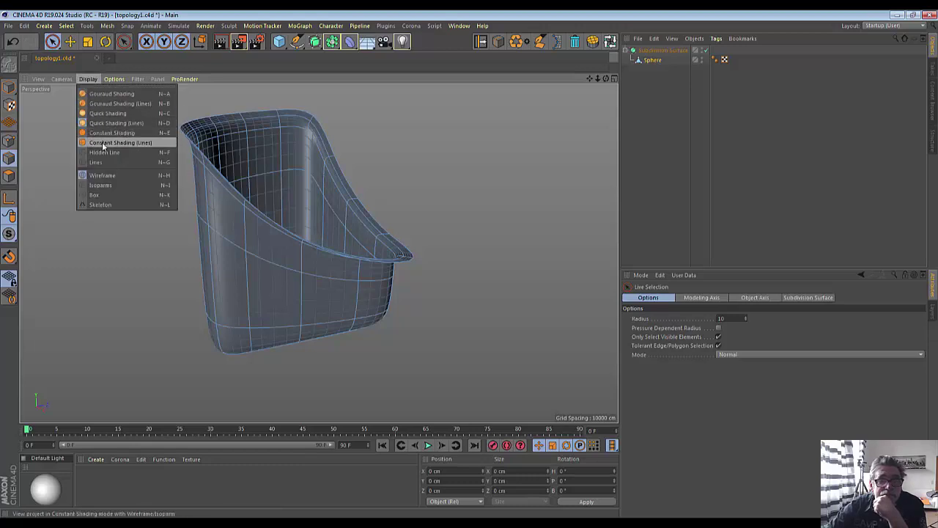
{"action": "left_click", "coordinate": [103, 143]}
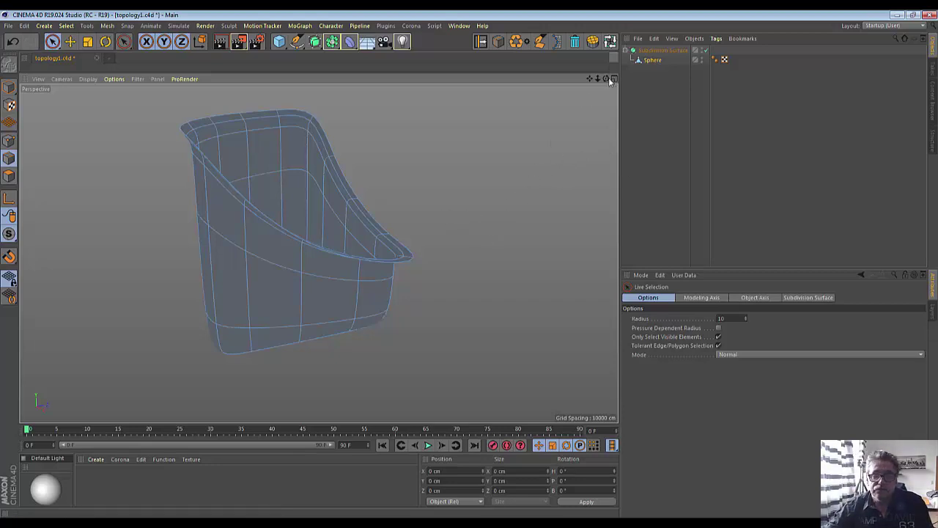
{"action": "left_click_drag", "start_coordinate": [605, 79], "coordinate": [443, 221]}
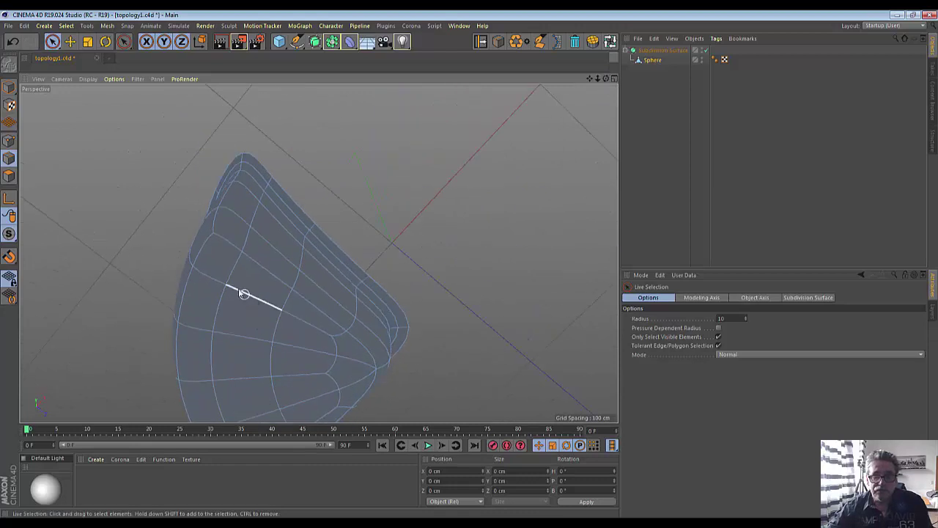
Step: With smoothing off, scale the bottom polygons in to about 55 cm, then re-enable Subdivision Surface
{"action": "left_click", "coordinate": [705, 50]}
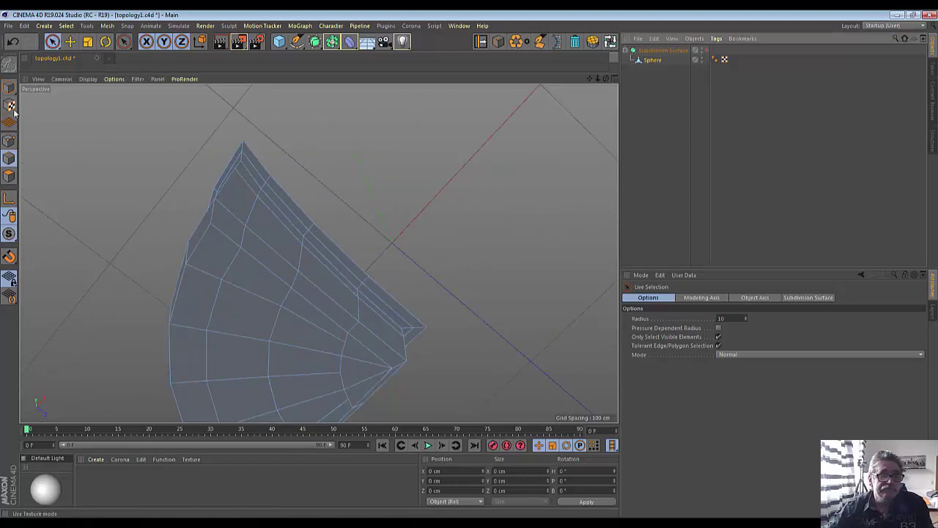
{"action": "left_click", "coordinate": [10, 176]}
{"action": "left_click", "coordinate": [211, 264], "text": "shift"}
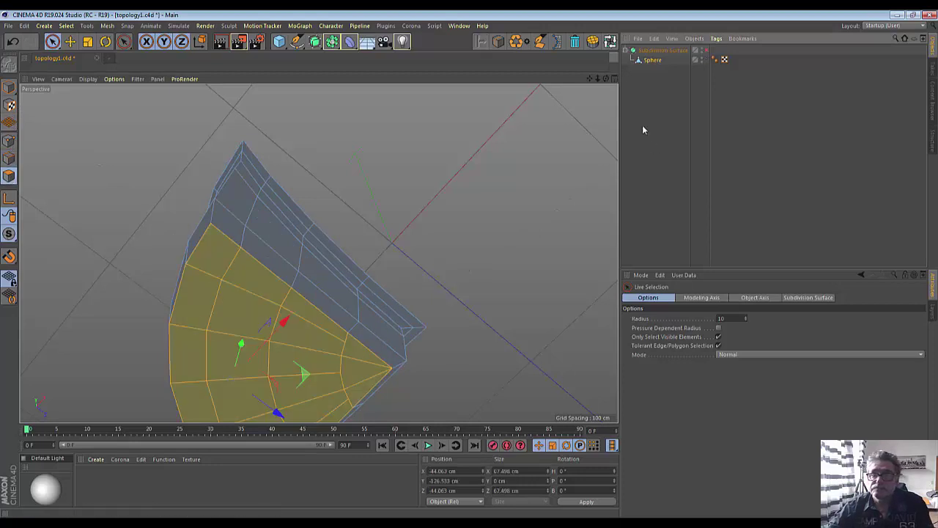
{"action": "left_click_drag", "start_coordinate": [607, 83], "coordinate": [319, 252]}
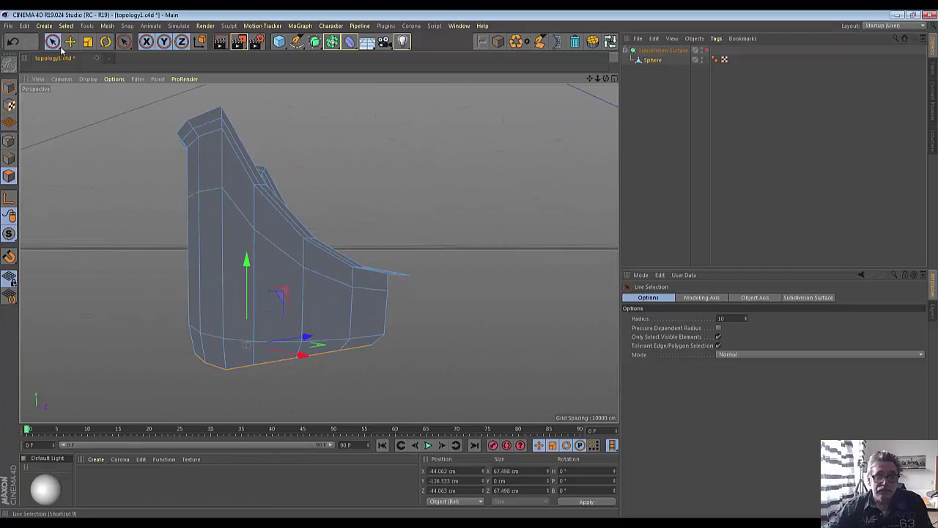
{"action": "left_click", "coordinate": [87, 42]}
{"action": "mouse_move", "coordinate": [606, 292]}
{"action": "left_mouse_down"}
{"action": "mouse_move", "coordinate": [538, 309]}
{"action": "mouse_move", "coordinate": [318, 253]}
{"action": "left_mouse_up"}
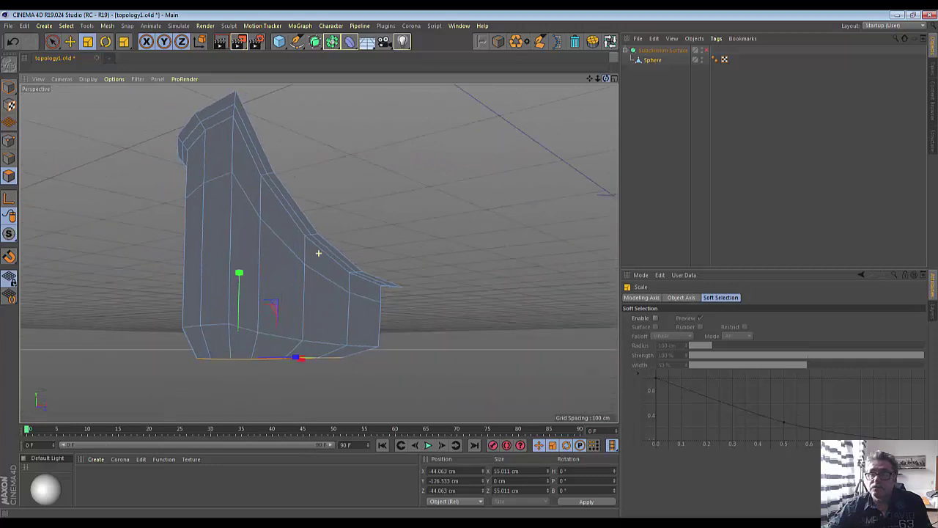
{"action": "left_click", "coordinate": [706, 51]}
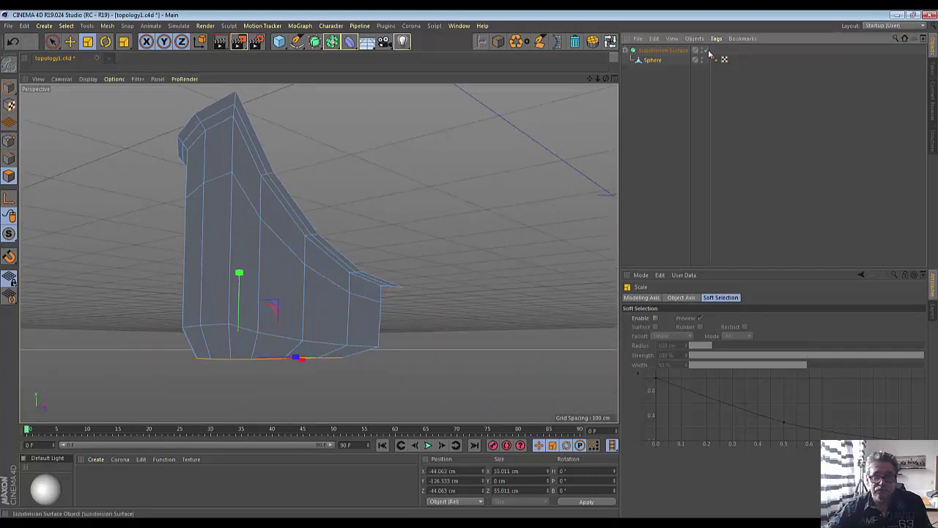
{"action": "left_click", "coordinate": [521, 207]}
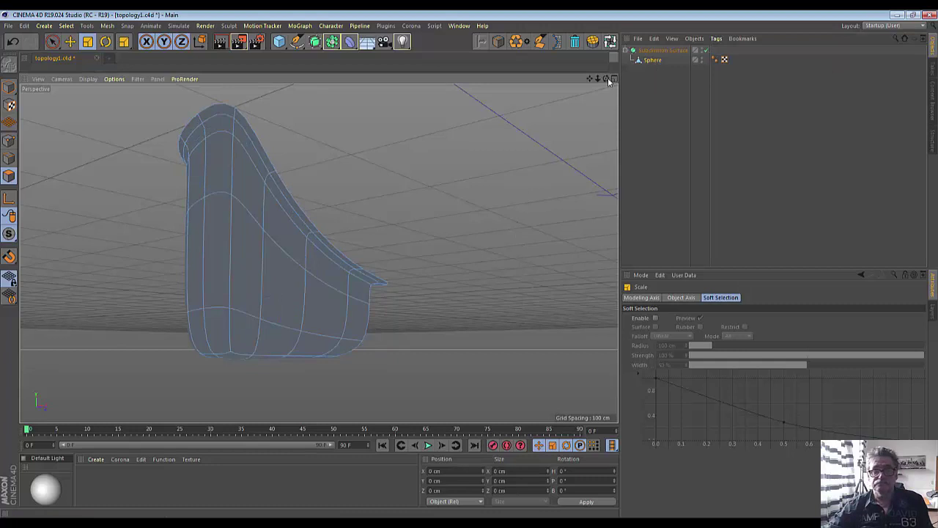
{"action": "mouse_move", "coordinate": [608, 78]}
{"action": "left_mouse_down"}
{"action": "mouse_move", "coordinate": [318, 252]}
{"action": "mouse_move", "coordinate": [602, 77]}
{"action": "left_mouse_up"}
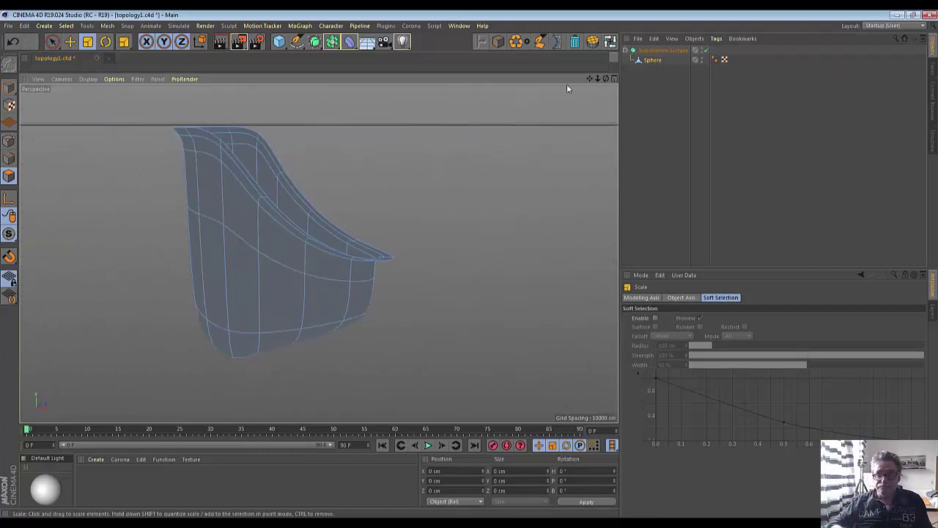